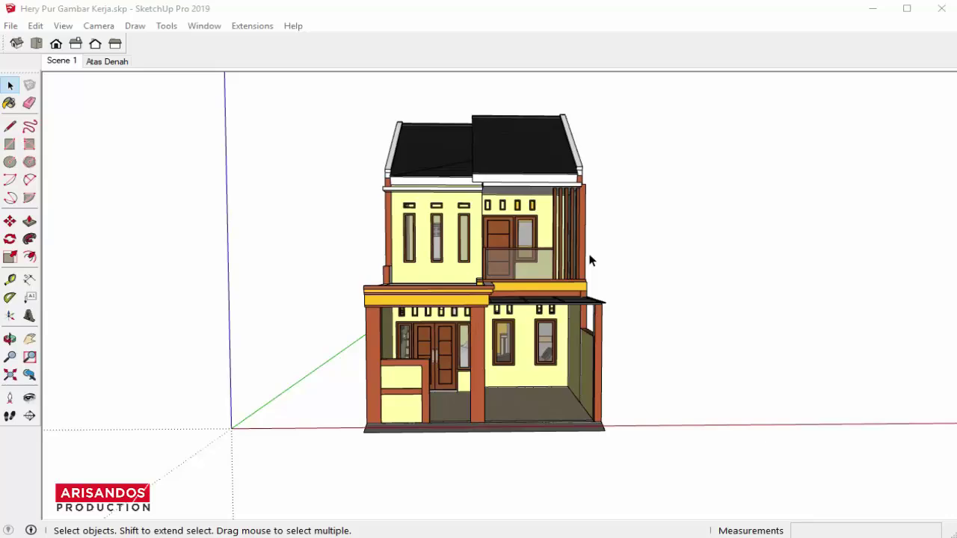
# Orbit and zoom to look at the house's left side
pyautogui.scroll(-2, 154, 290)
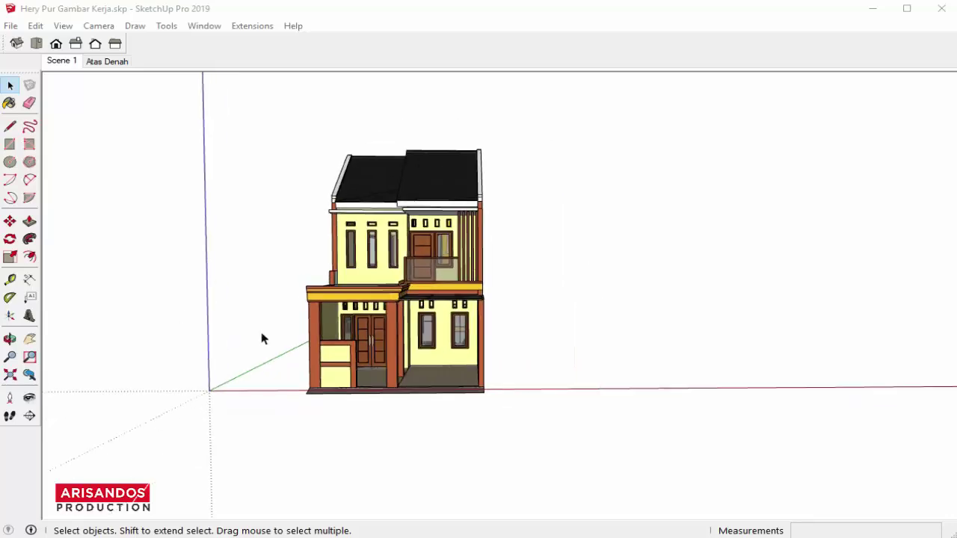
pyautogui.moveTo(264, 337)
pyautogui.mouseDown(button='middle')
pyautogui.moveTo(508, 299)
pyautogui.moveTo(410, 458)
pyautogui.mouseUp(button='middle')
pyautogui.scroll(3, 508, 300)
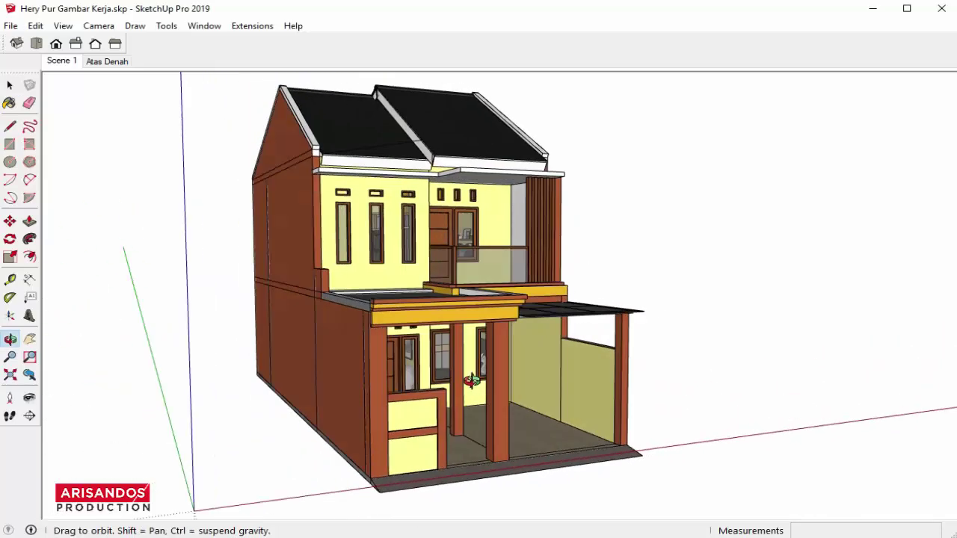
pyautogui.scroll(-2, 409, 458)
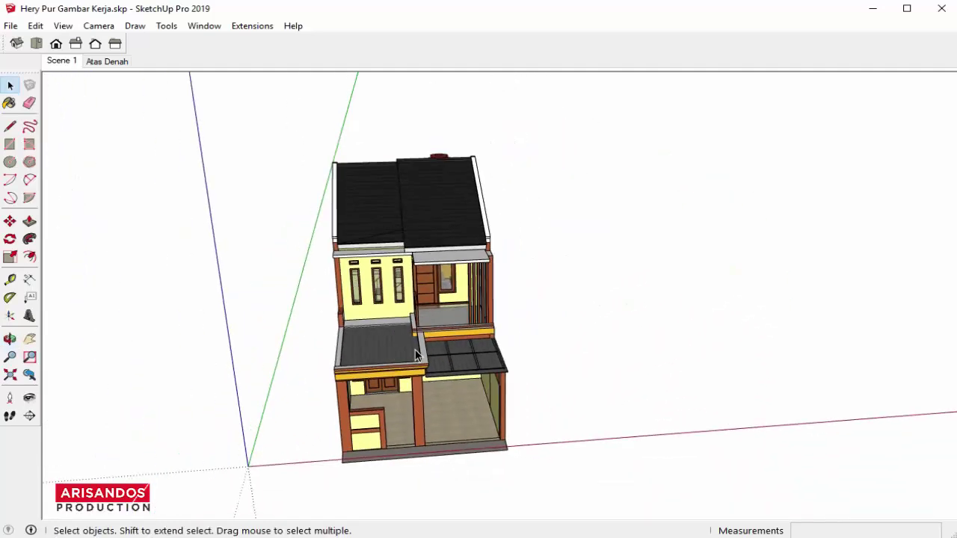
# Switch to the Atas Denah floor-plan scene and orbit it into 3D perspective
pyautogui.click(109, 61)
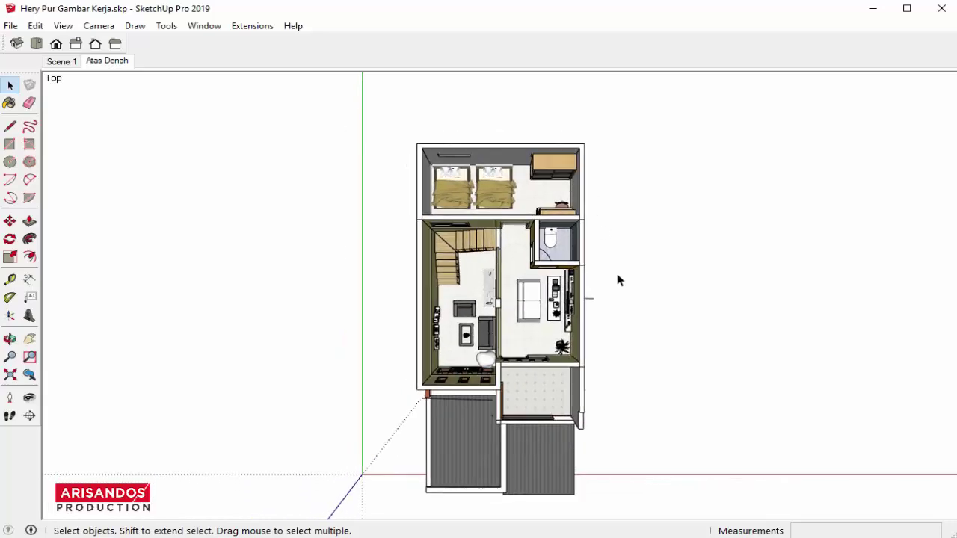
pyautogui.scroll(3, 516, 314)
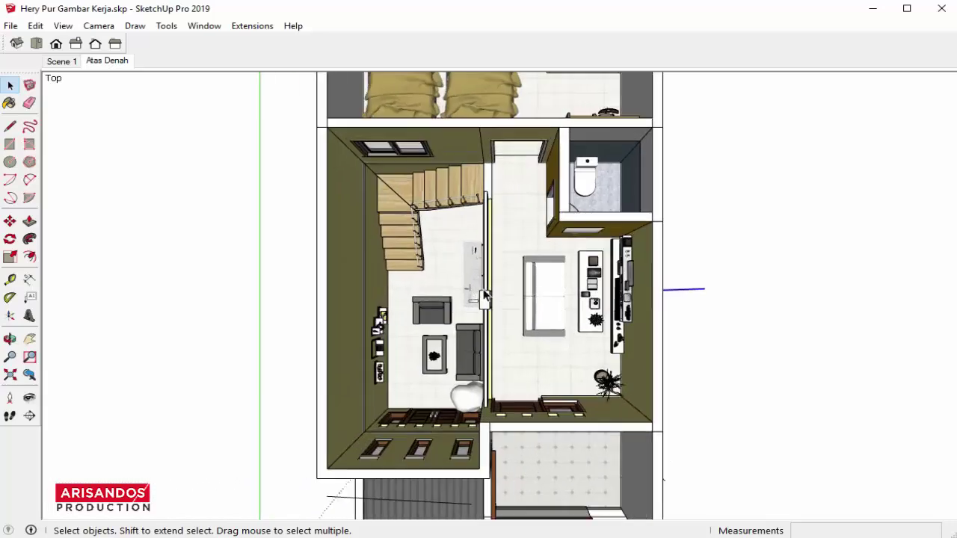
pyautogui.scroll(2, 487, 300)
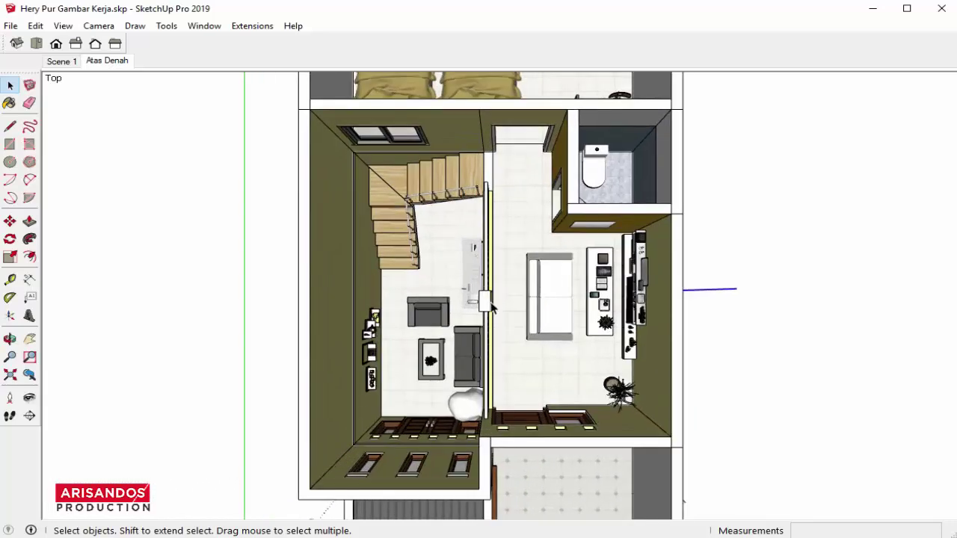
pyautogui.scroll(-3, 490, 306)
pyautogui.scroll(-1, 490, 307)
pyautogui.moveTo(491, 306); pyautogui.dragTo(500, 239, button='middle')
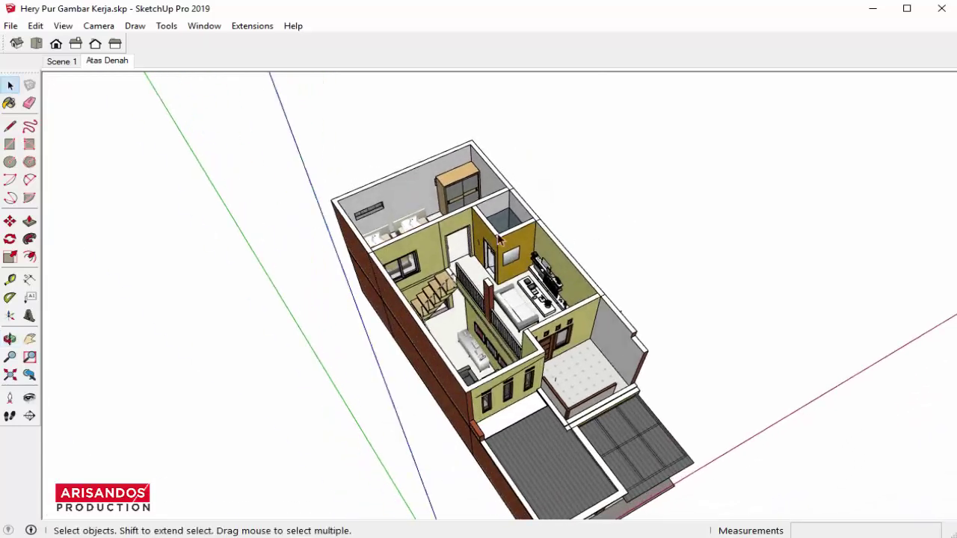
pyautogui.scroll(2, 486, 247)
# Orbit the floor plan to a more top-down view and check a wall-top edge
pyautogui.scroll(-2, 481, 250)
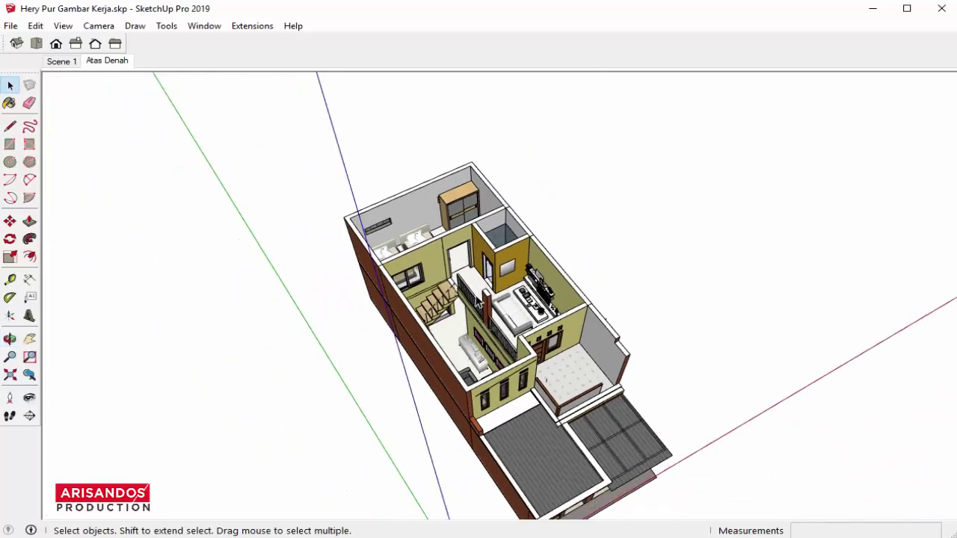
pyautogui.scroll(-1, 481, 250)
pyautogui.moveTo(480, 251); pyautogui.dragTo(381, 368, button='middle')
pyautogui.scroll(2, 419, 311)
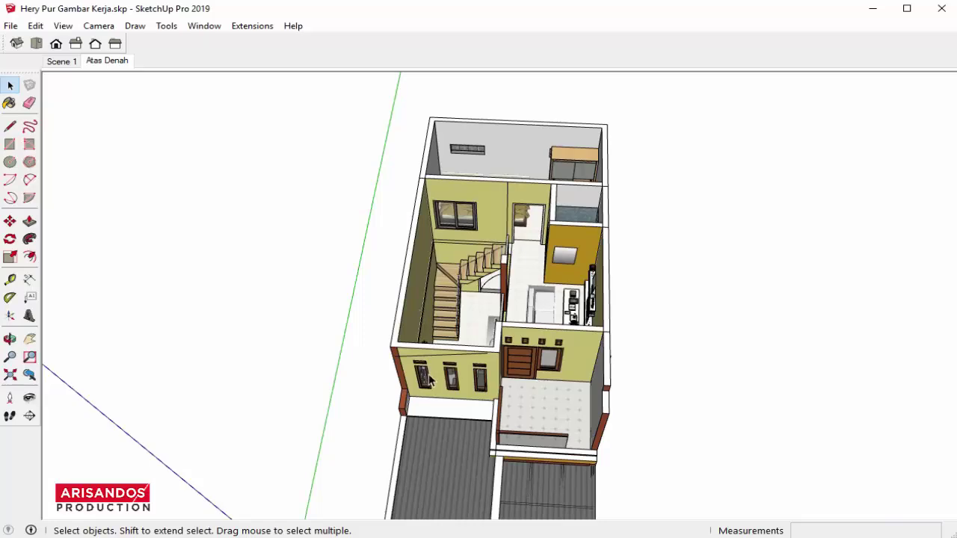
pyautogui.scroll(2, 440, 343)
pyautogui.click(441, 347)
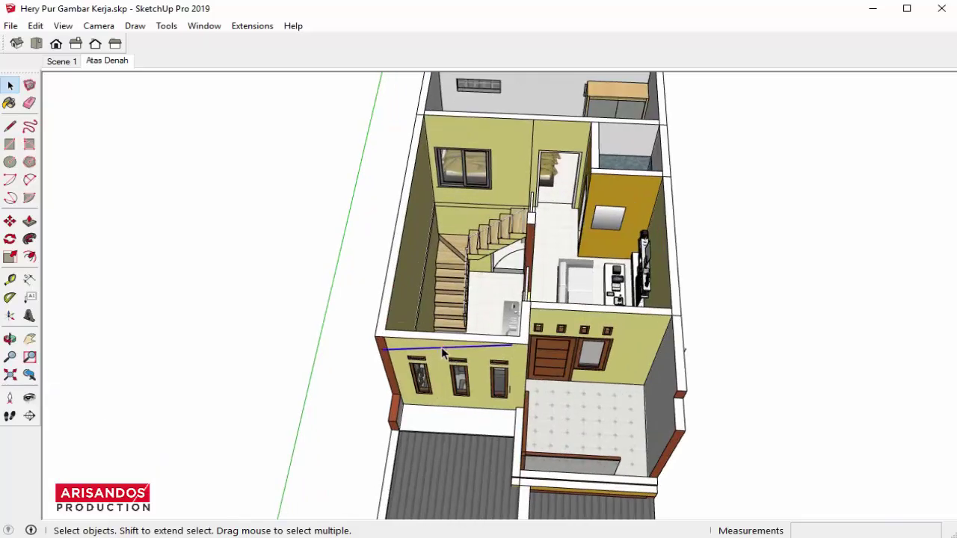
pyautogui.click(326, 322)
# Orbit the house around and return to the Scene 1 view
pyautogui.scroll(-2, 314, 299)
pyautogui.scroll(-2, 382, 307)
pyautogui.scroll(-1, 382, 310)
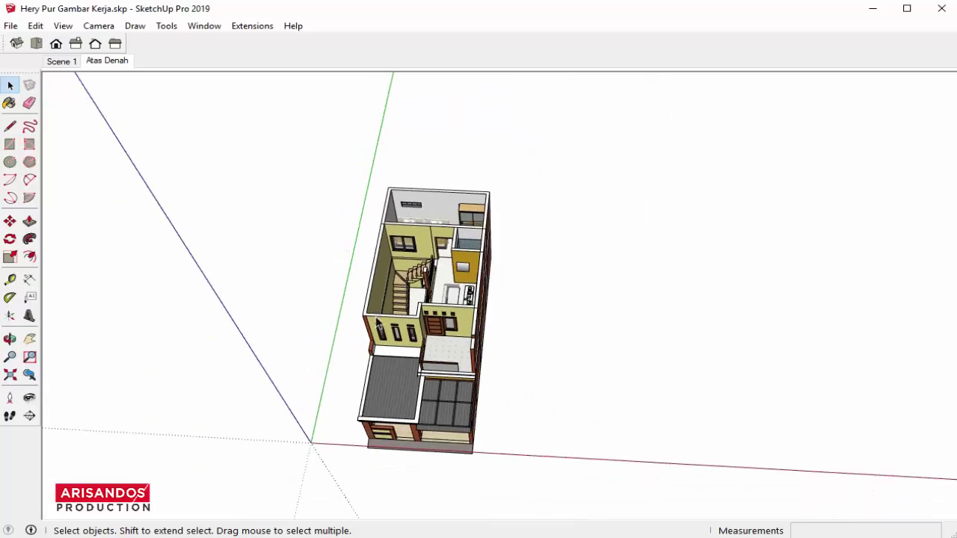
pyautogui.scroll(1, 380, 322)
pyautogui.scroll(2, 378, 333)
pyautogui.moveTo(378, 363)
pyautogui.mouseDown(button='middle')
pyautogui.moveTo(406, 319)
pyautogui.moveTo(257, 224)
pyautogui.mouseUp(button='middle')
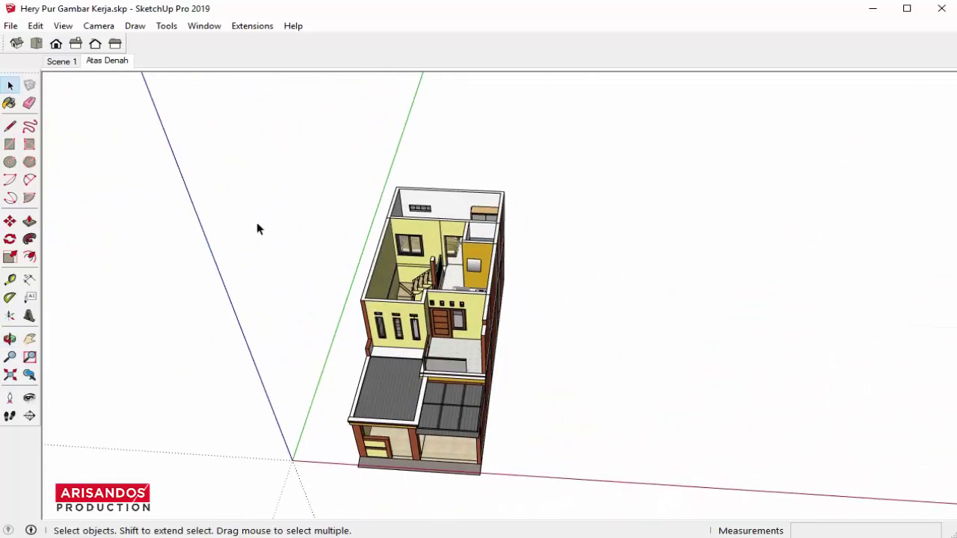
pyautogui.click(59, 64)
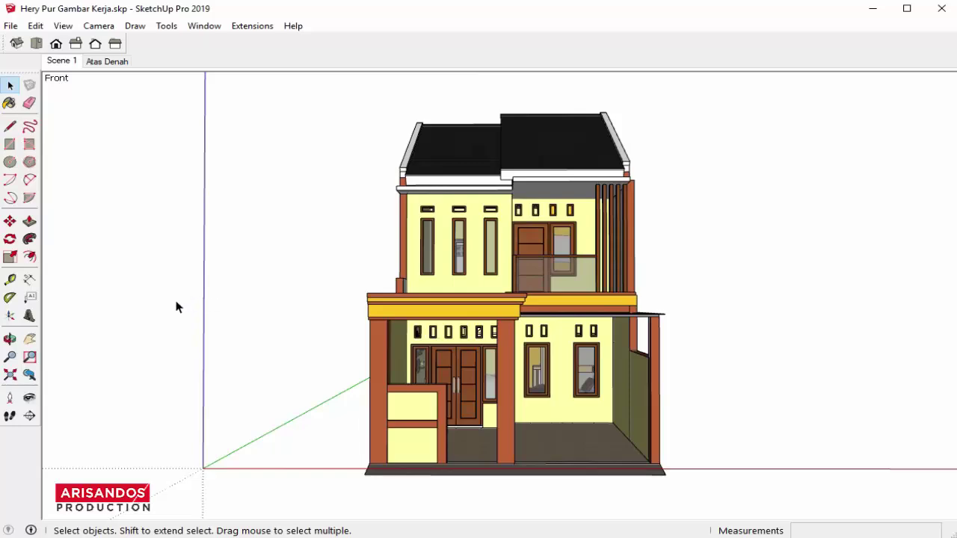
# Orbit to inspect the house from its side, then back to the front
pyautogui.scroll(-3, 126, 341)
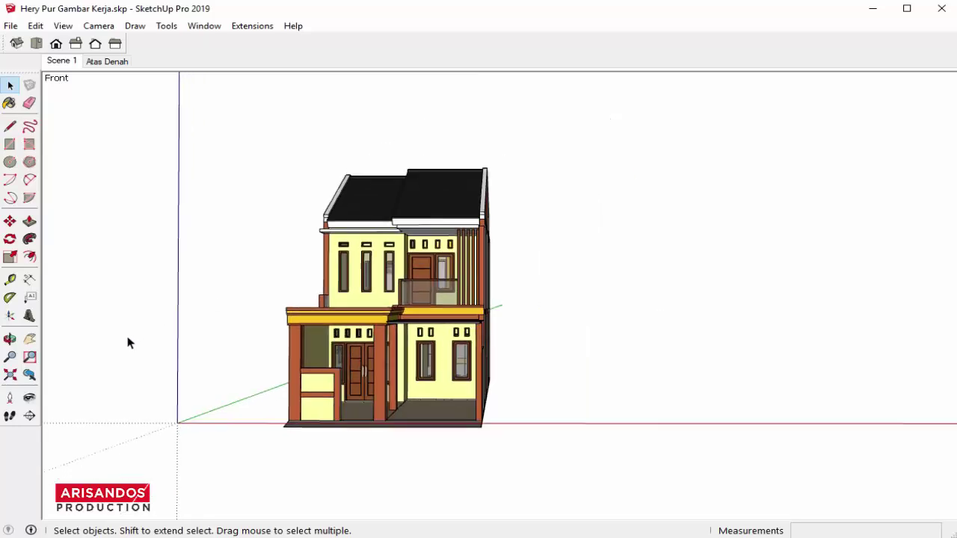
pyautogui.scroll(-2, 160, 335)
pyautogui.moveTo(199, 312)
pyautogui.mouseDown(button='middle')
pyautogui.moveTo(458, 376)
pyautogui.moveTo(455, 402)
pyautogui.mouseUp(button='middle')
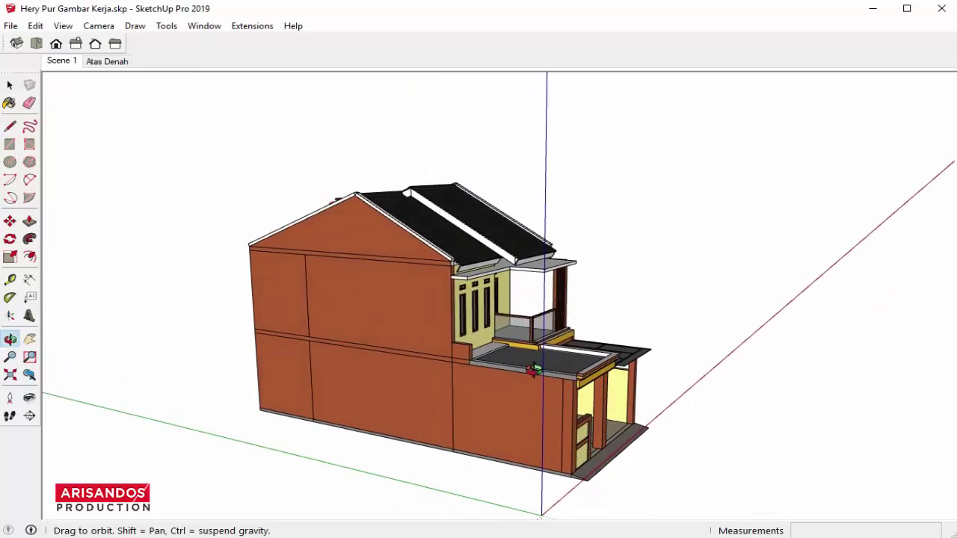
pyautogui.scroll(2, 454, 396)
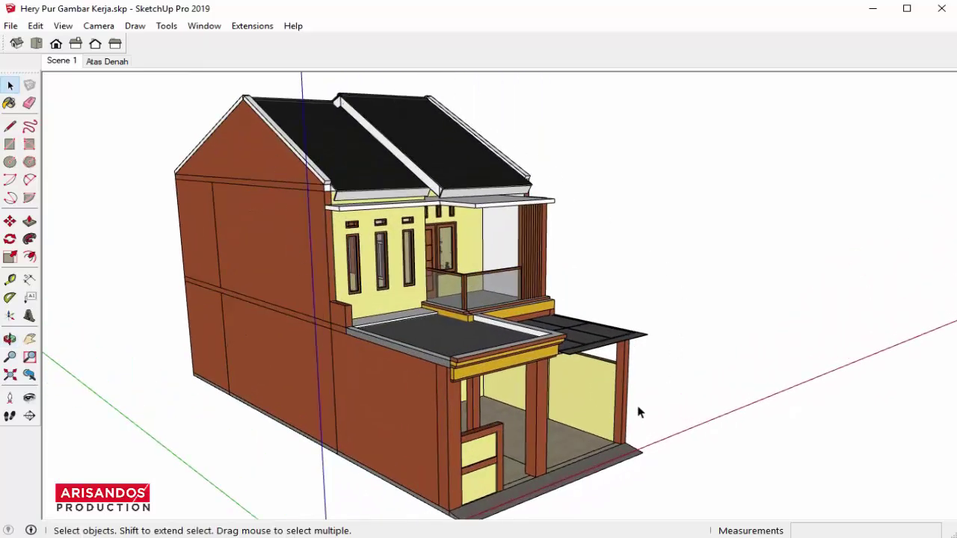
pyautogui.scroll(-1, 365, 287)
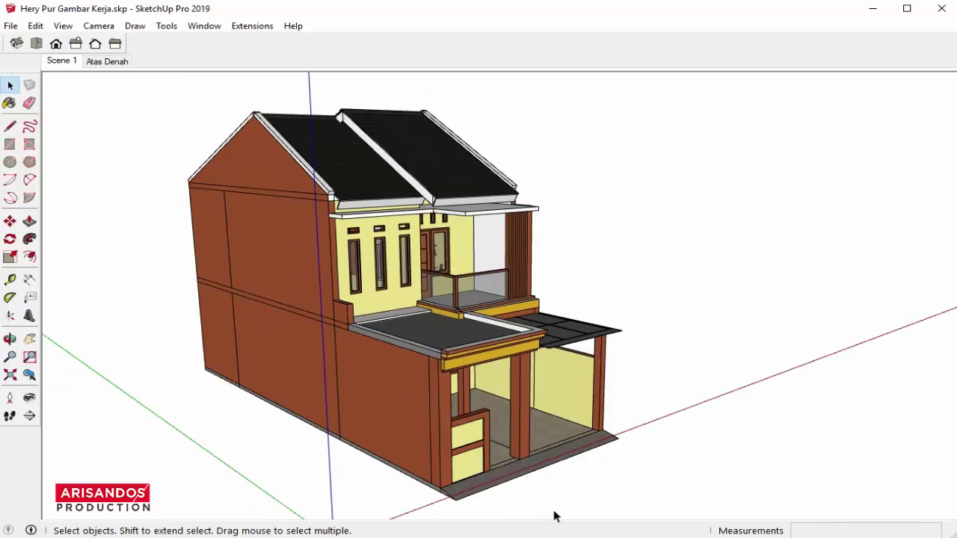
pyautogui.scroll(-2, 309, 276)
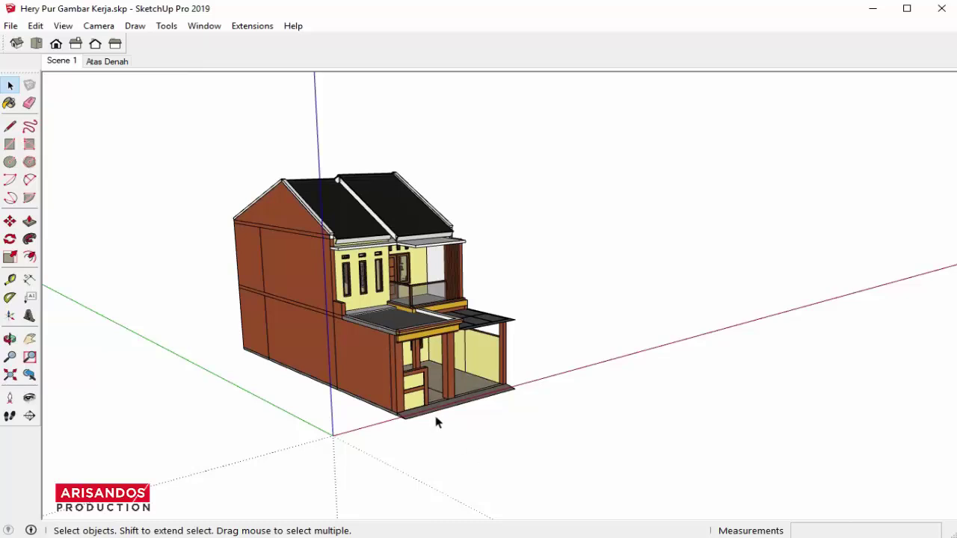
pyautogui.scroll(1, 438, 422)
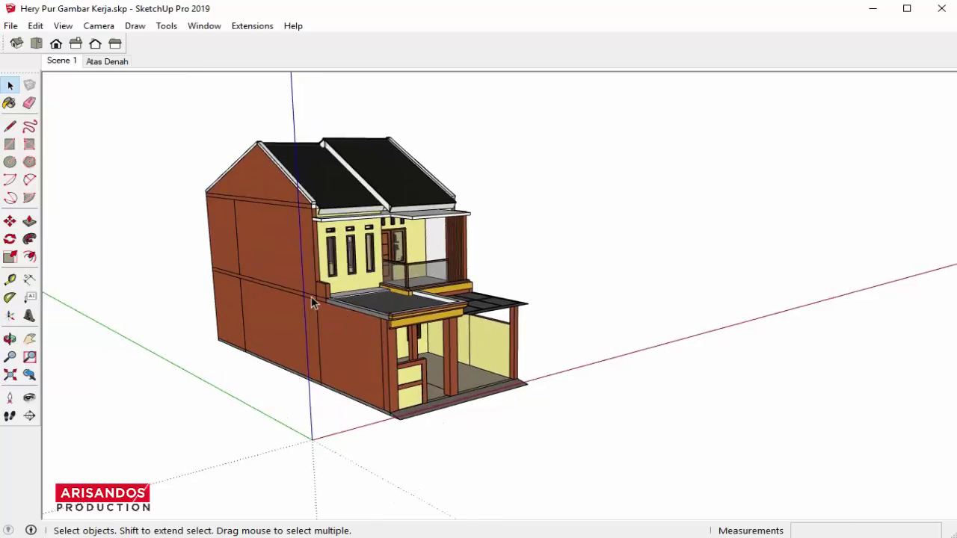
pyautogui.scroll(-1, 313, 314)
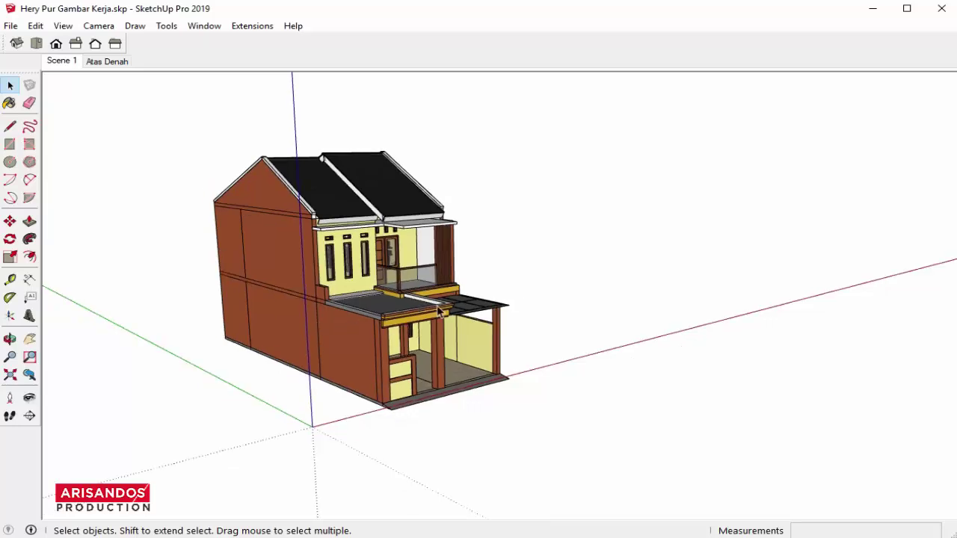
pyautogui.moveTo(440, 312); pyautogui.dragTo(207, 309, button='middle')
pyautogui.scroll(1, 326, 222)
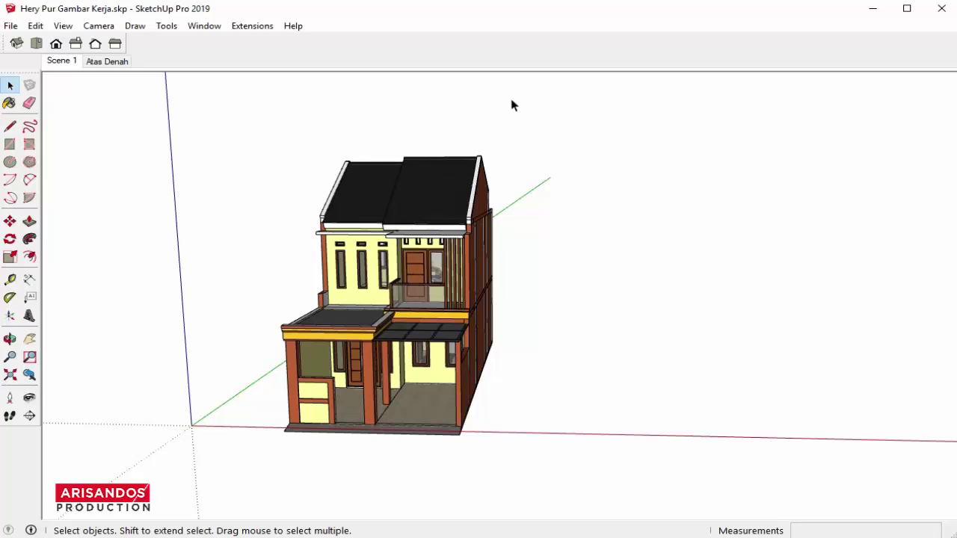
# Add the Section toolbar and dock it beside the other toolbars
pyautogui.rightClick(494, 54)
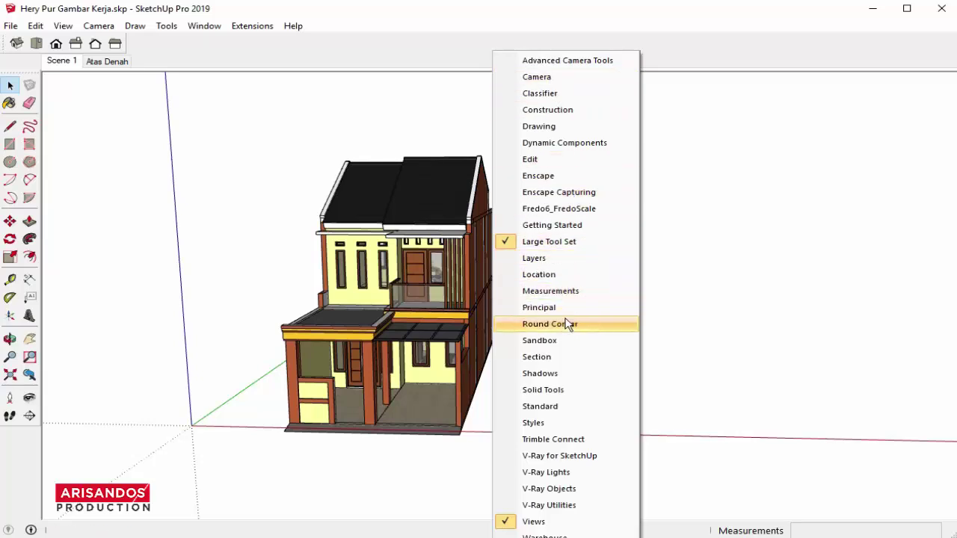
pyautogui.click(537, 359)
pyautogui.moveTo(617, 113); pyautogui.dragTo(394, 93)
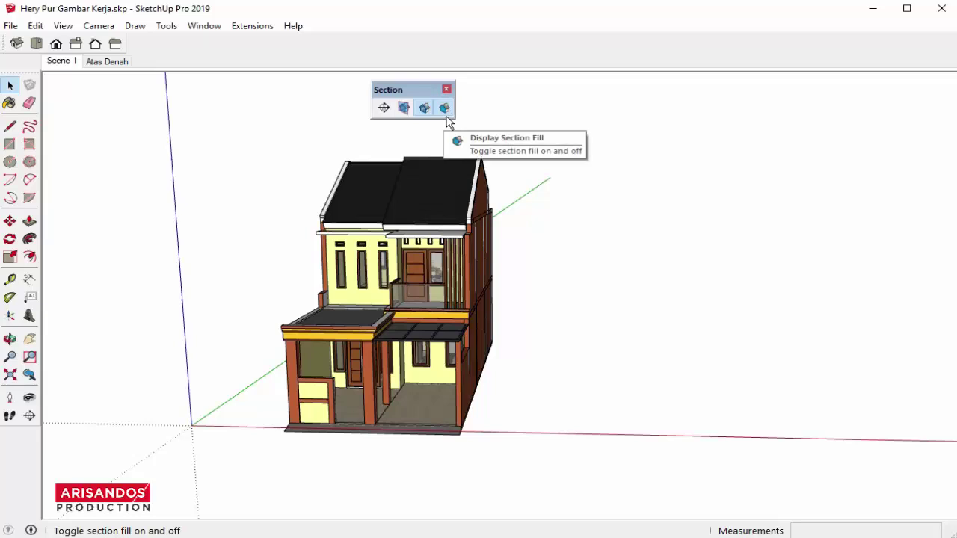
pyautogui.moveTo(416, 88); pyautogui.dragTo(260, 44)
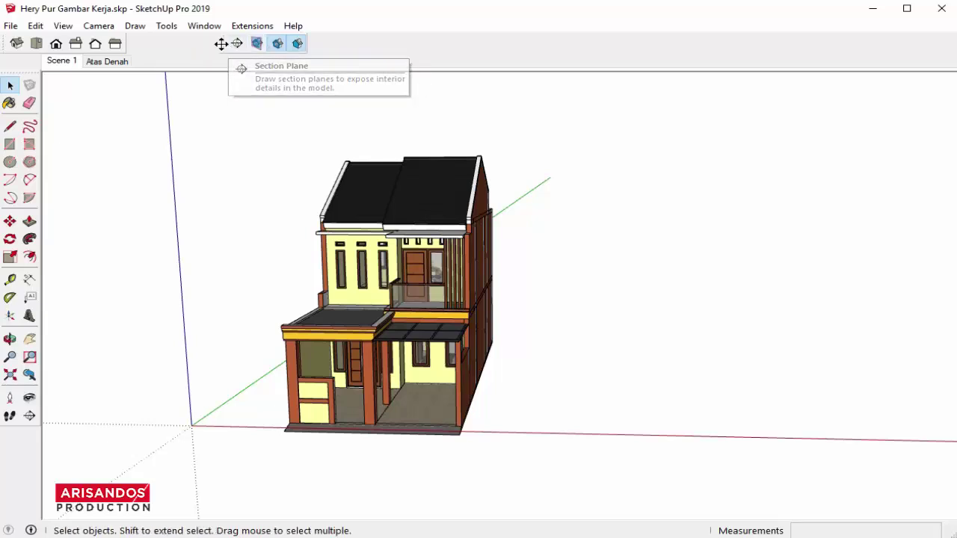
pyautogui.moveTo(229, 44); pyautogui.dragTo(261, 45)
# Switch to a straight front view of the house
pyautogui.scroll(-2, 239, 287)
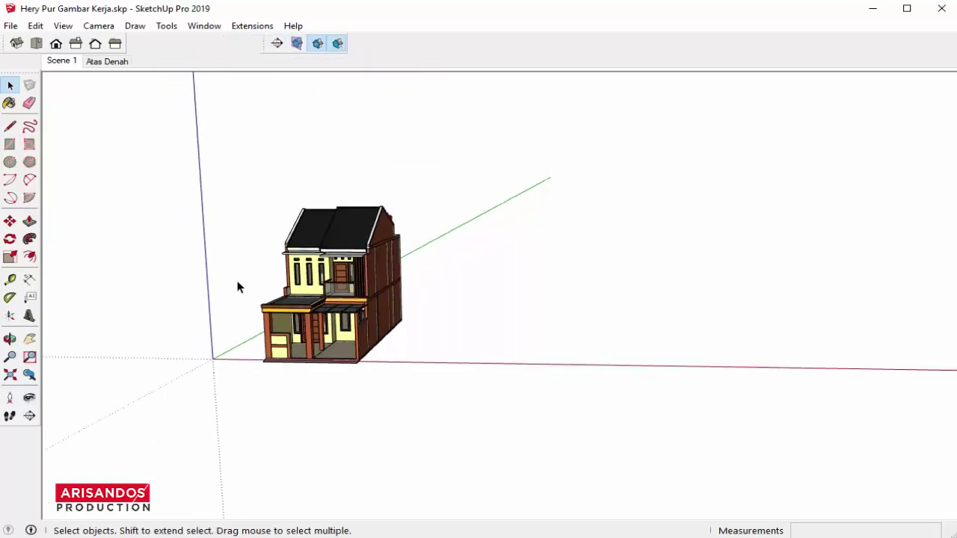
pyautogui.click(60, 66)
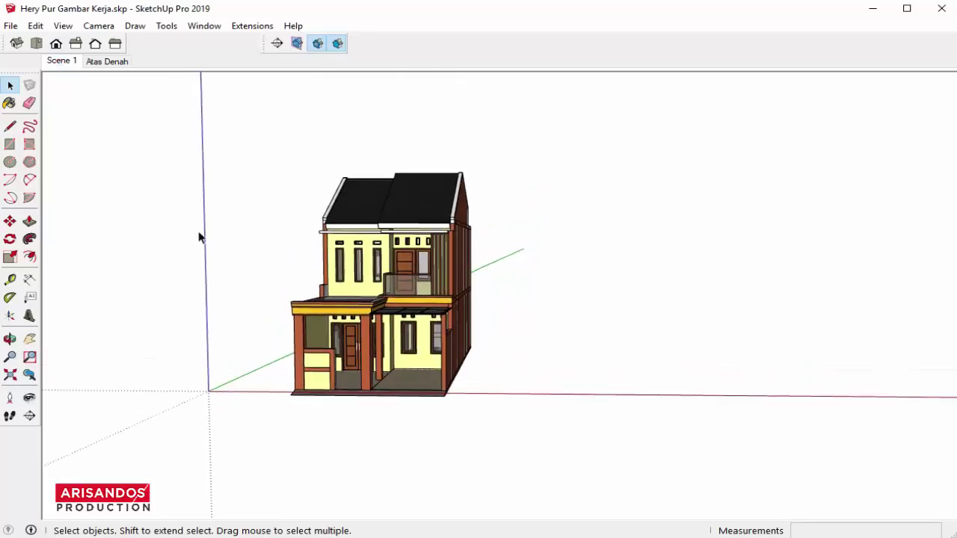
pyautogui.scroll(3, 222, 155)
pyautogui.scroll(-2, 235, 335)
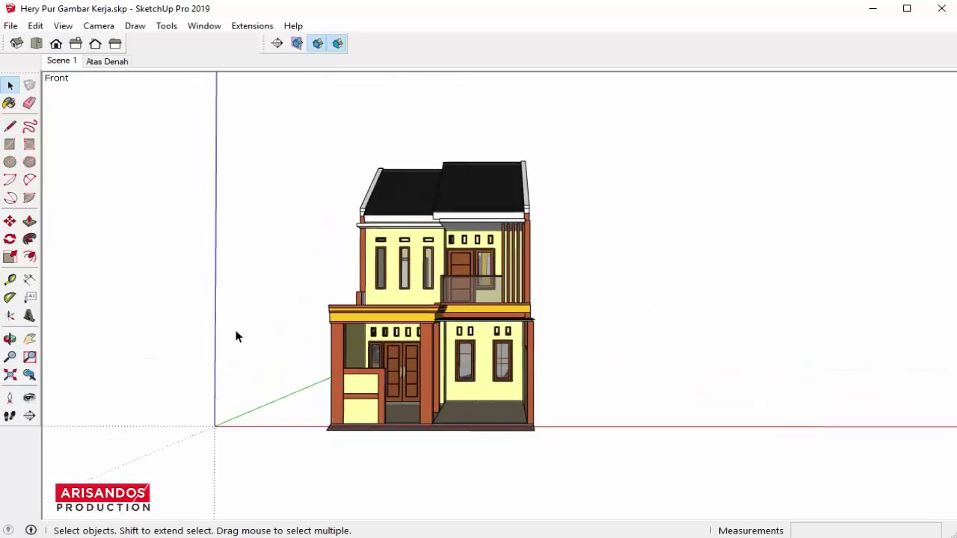
pyautogui.scroll(-1, 234, 335)
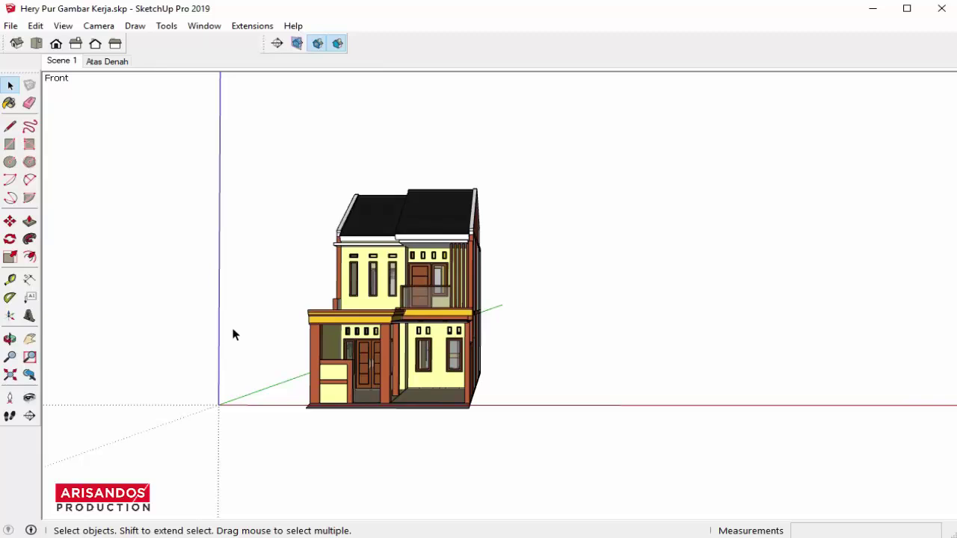
# Show the Default Tray with the Layers list expanded, testing the ATAP roof layer
pyautogui.click(218, 26)
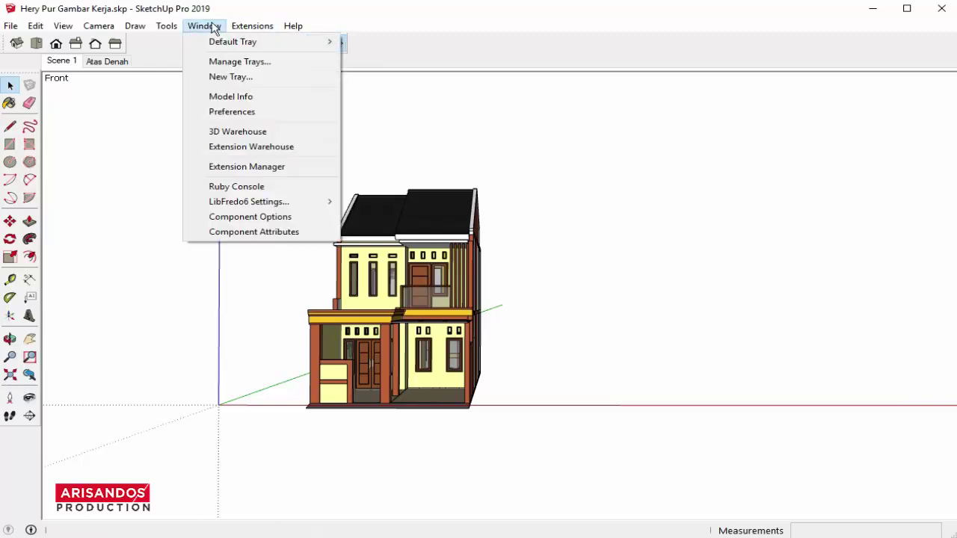
pyautogui.moveTo(232, 42)
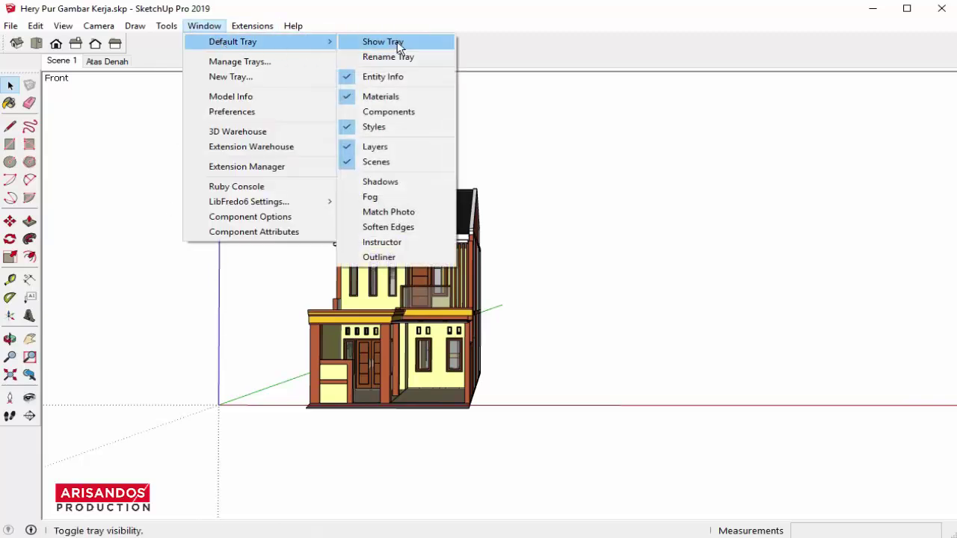
pyautogui.click(397, 41)
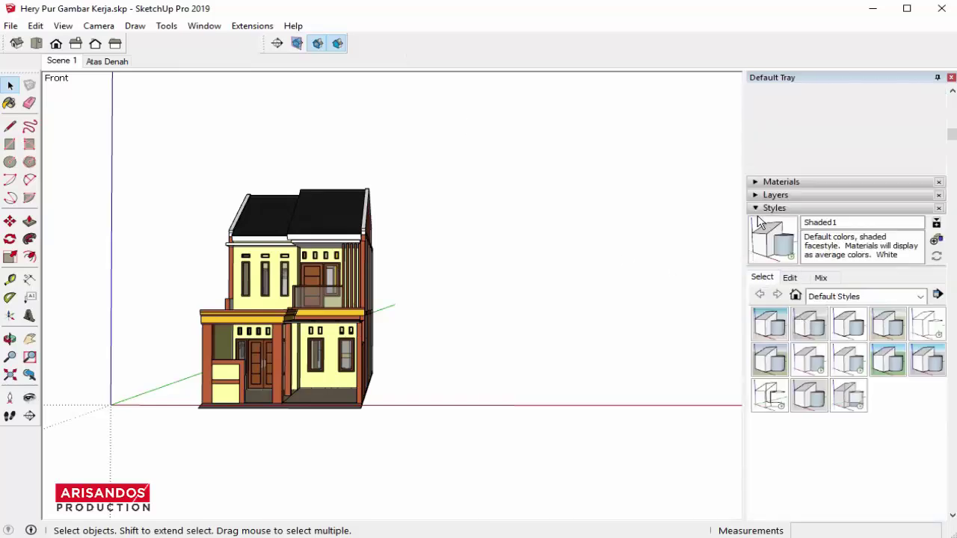
pyautogui.click(755, 208)
pyautogui.click(756, 195)
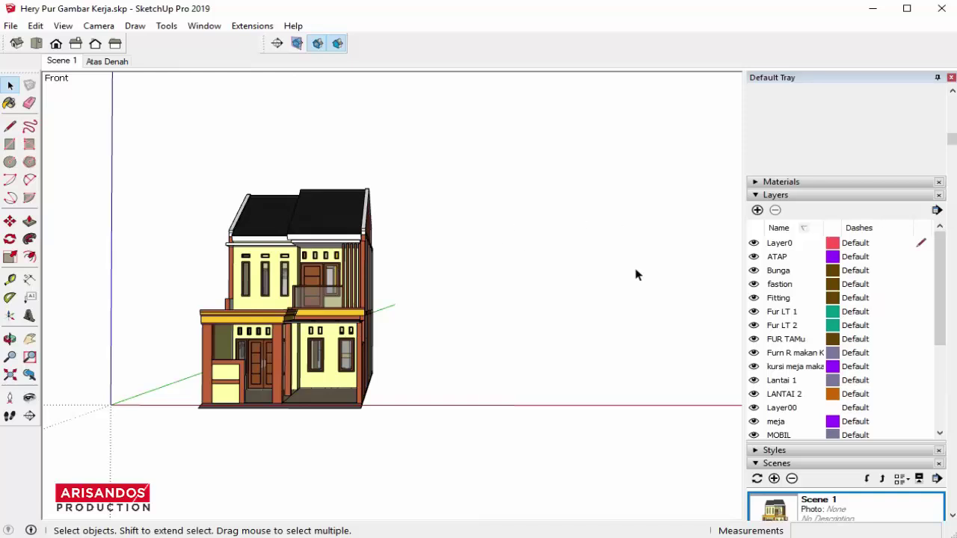
pyautogui.click(754, 258)
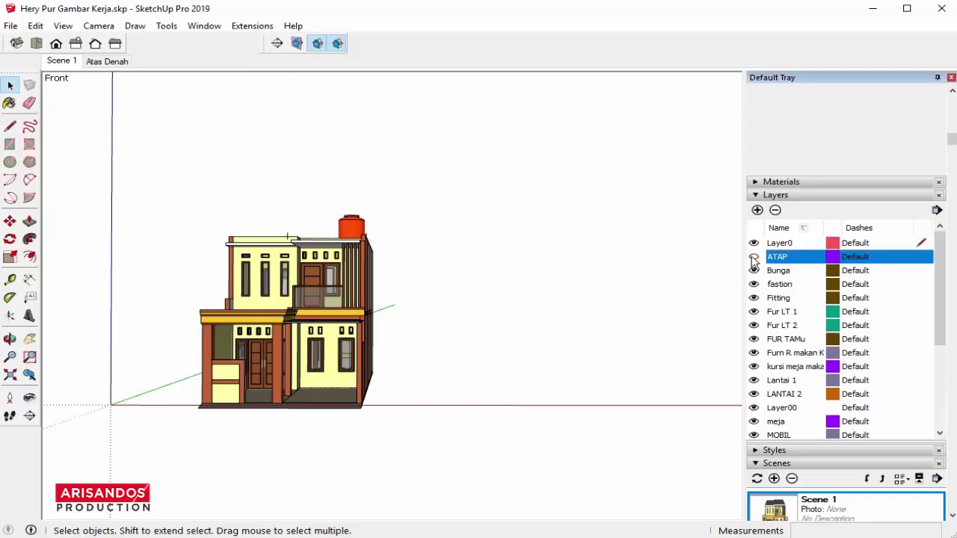
pyautogui.click(754, 257)
# Hide the Tandon 1200 layer, leaving the ATAP roof layer visible
pyautogui.scroll(-1, 755, 374)
pyautogui.scroll(-1, 770, 403)
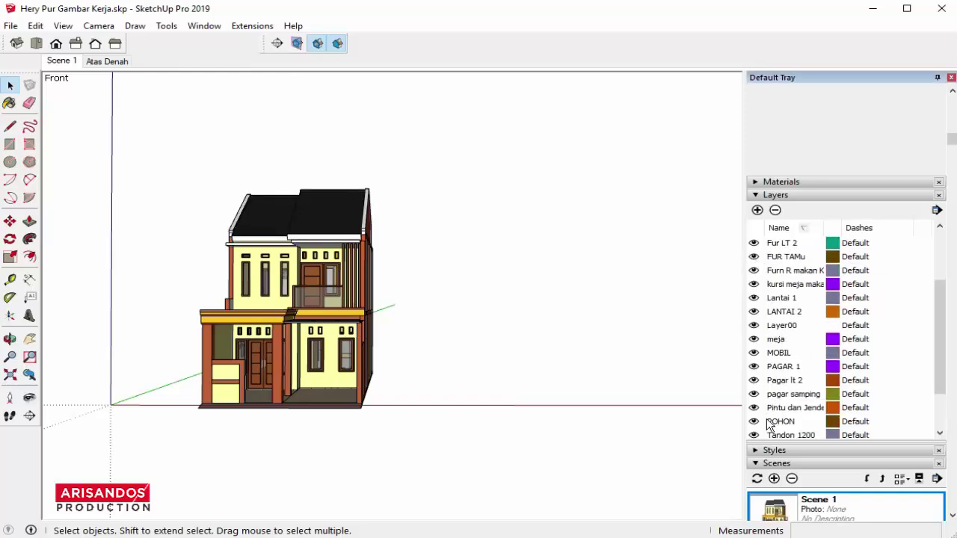
pyautogui.scroll(-1, 757, 438)
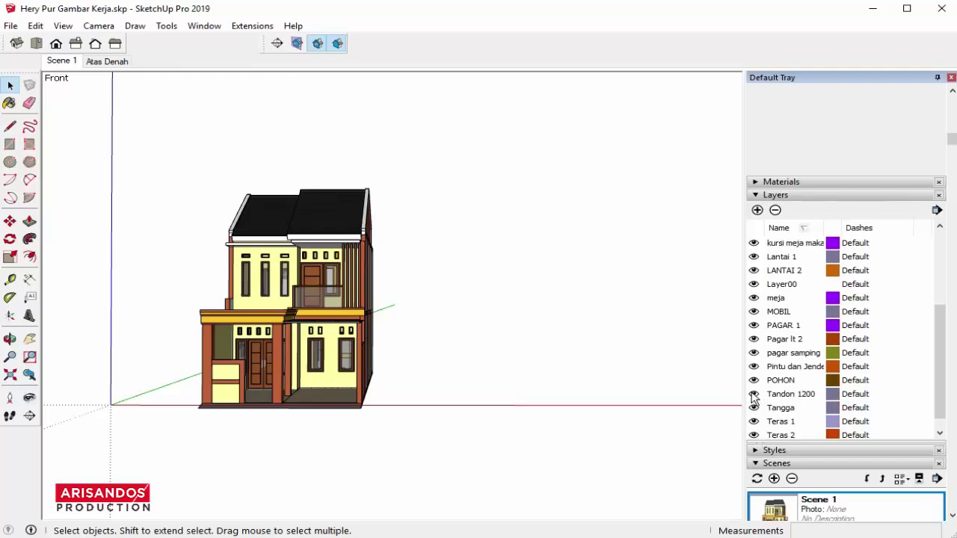
pyautogui.click(753, 394)
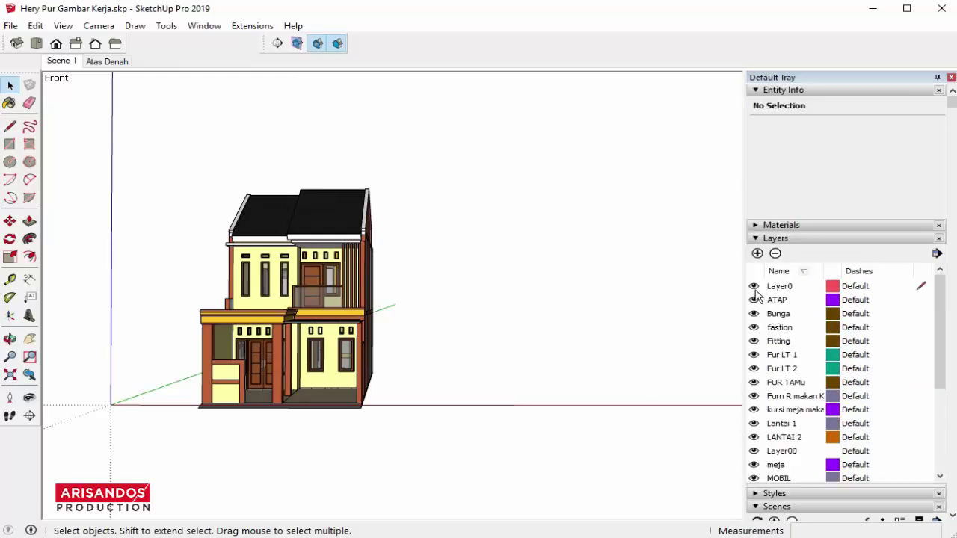
pyautogui.click(754, 300)
pyautogui.scroll(1, 305, 240)
pyautogui.scroll(2, 305, 241)
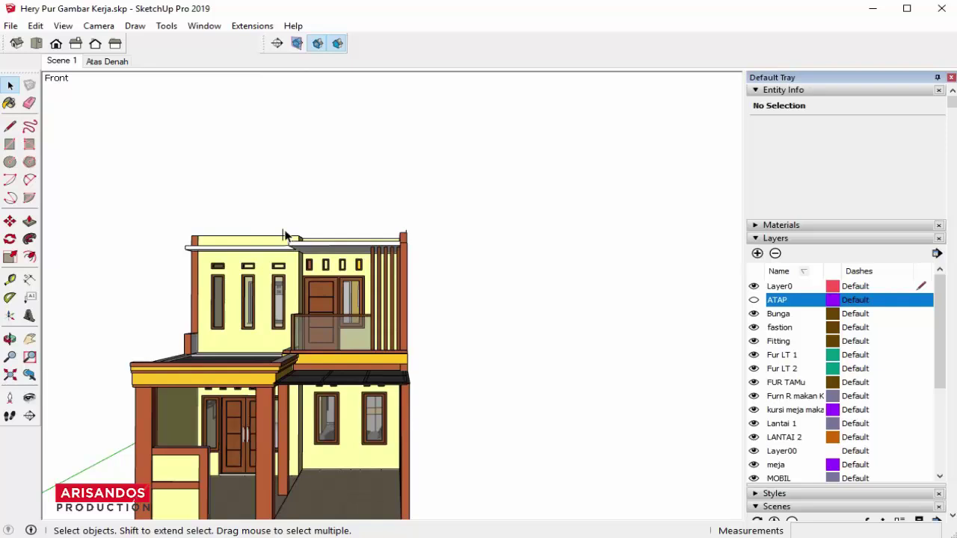
pyautogui.click(284, 237)
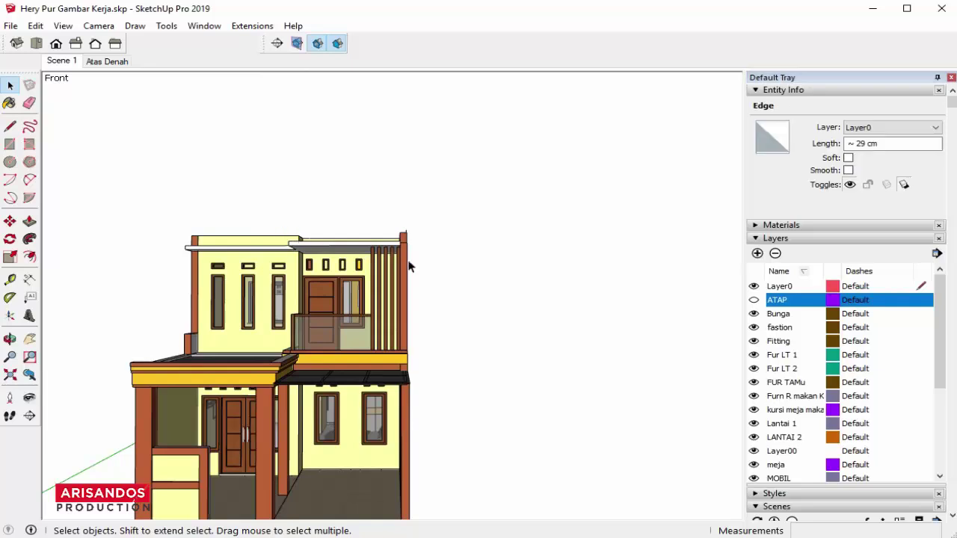
pyautogui.scroll(-3, 297, 239)
pyautogui.click(296, 239)
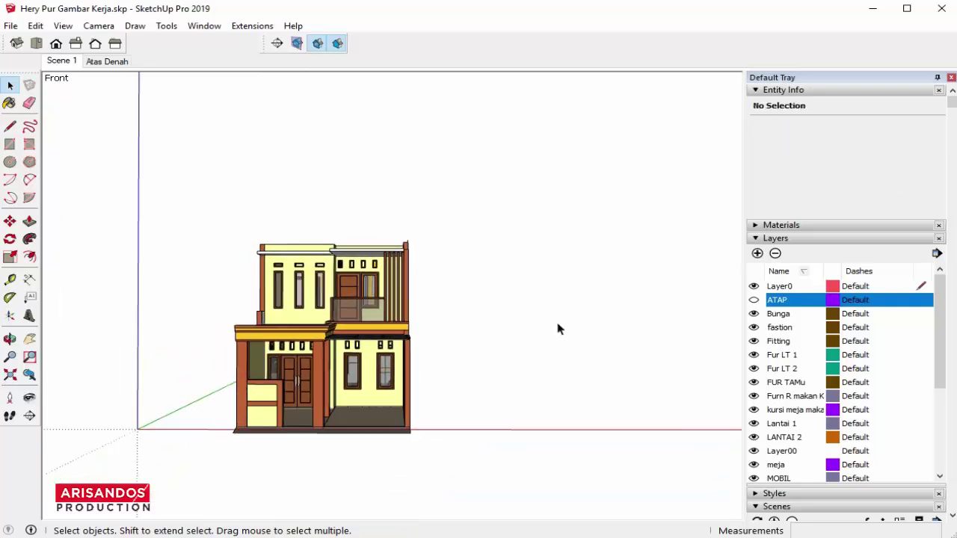
pyautogui.click(754, 300)
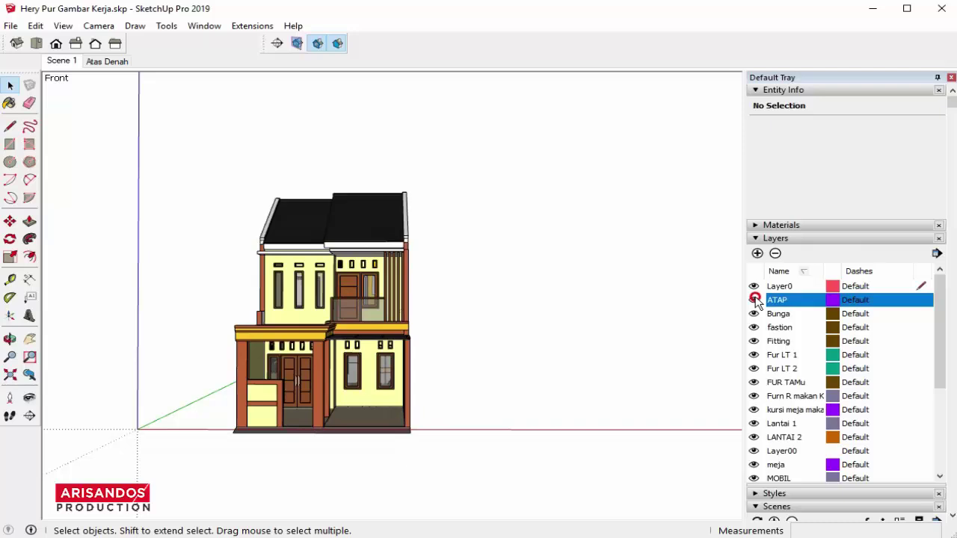
# Hide the Fur LT 1 and Fur LT 2 layers
pyautogui.click(754, 356)
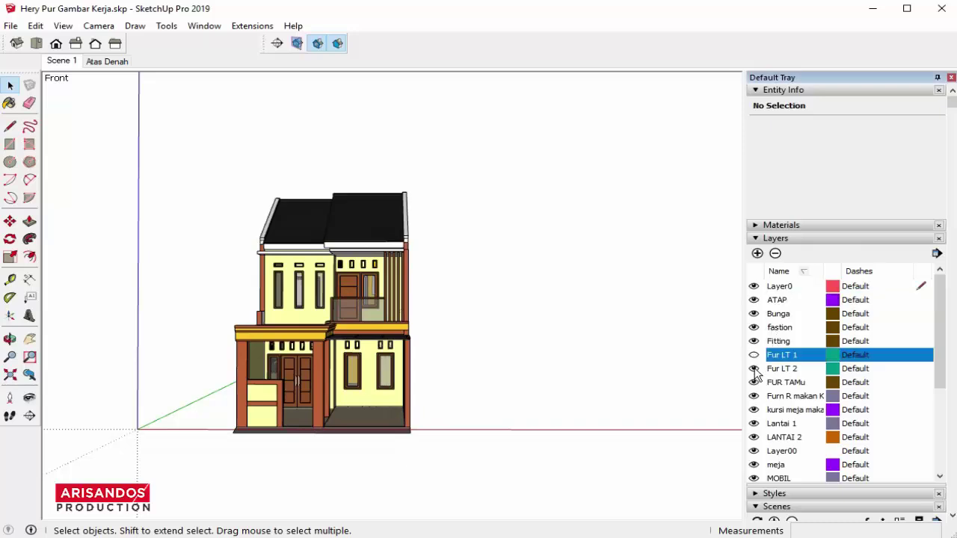
pyautogui.click(755, 370)
pyautogui.moveTo(372, 372)
pyautogui.mouseDown(button='middle')
pyautogui.moveTo(152, 318)
pyautogui.moveTo(392, 369)
pyautogui.mouseUp(button='middle')
pyautogui.scroll(3, 336, 363)
pyautogui.scroll(5, 323, 357)
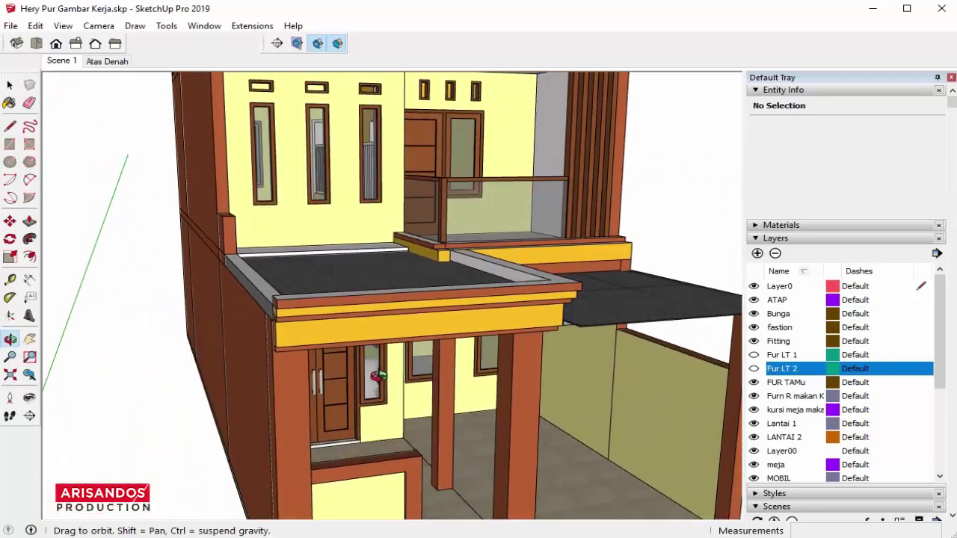
pyautogui.scroll(-1, 800, 428)
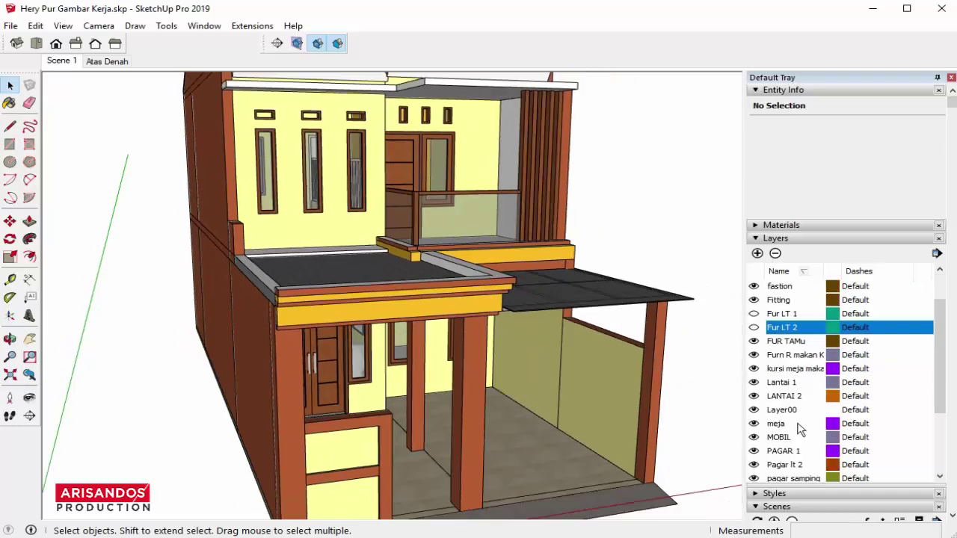
pyautogui.scroll(1, 800, 438)
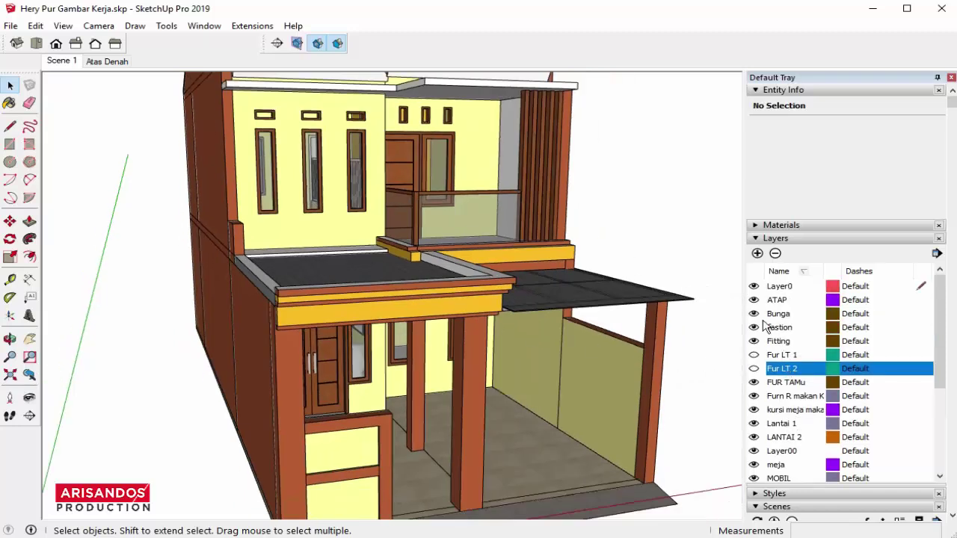
# Hide the Bunga and POHON layers to remove plants and trees
pyautogui.click(754, 314)
pyautogui.scroll(-1, 795, 384)
pyautogui.scroll(-2, 790, 395)
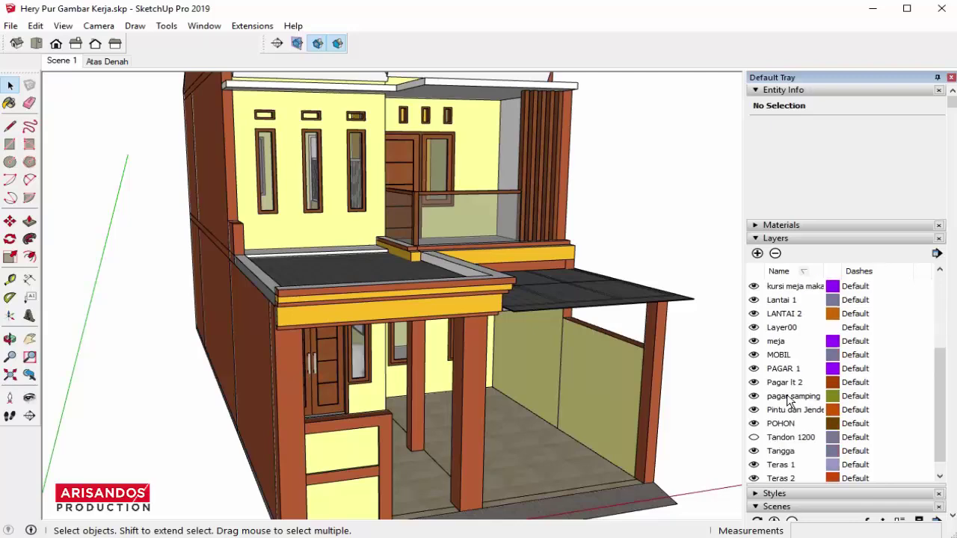
pyautogui.scroll(-1, 781, 449)
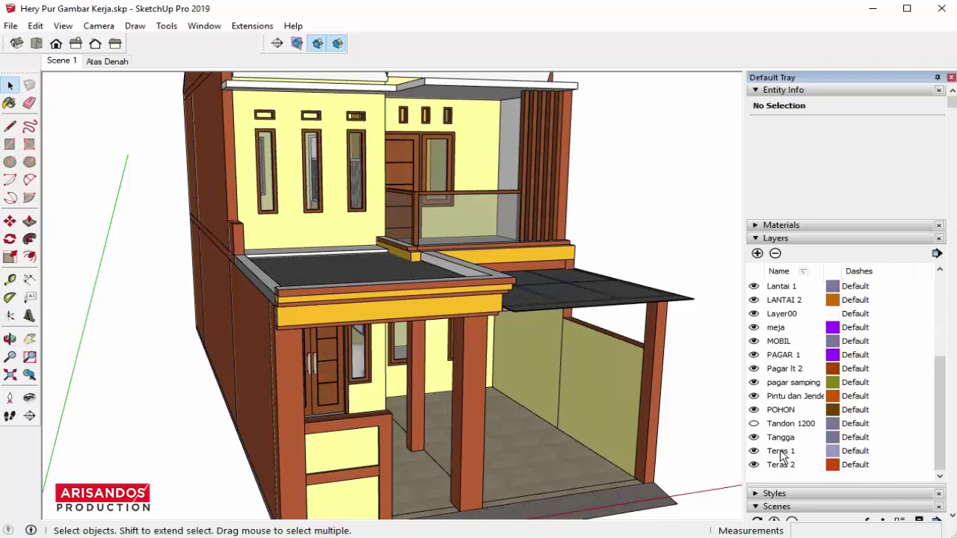
pyautogui.click(756, 411)
pyautogui.scroll(-3, 782, 424)
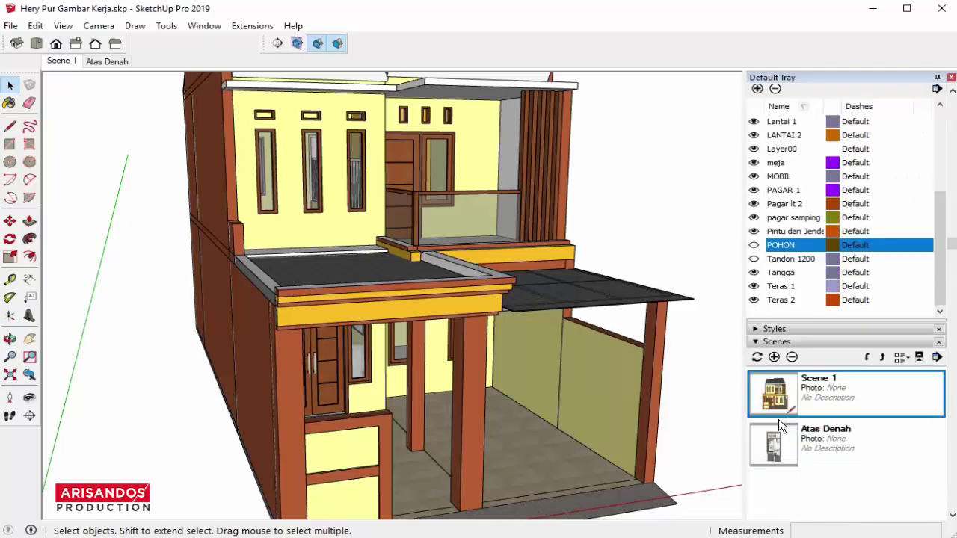
pyautogui.scroll(1, 616, 359)
pyautogui.scroll(-2, 349, 378)
pyautogui.scroll(-2, 349, 376)
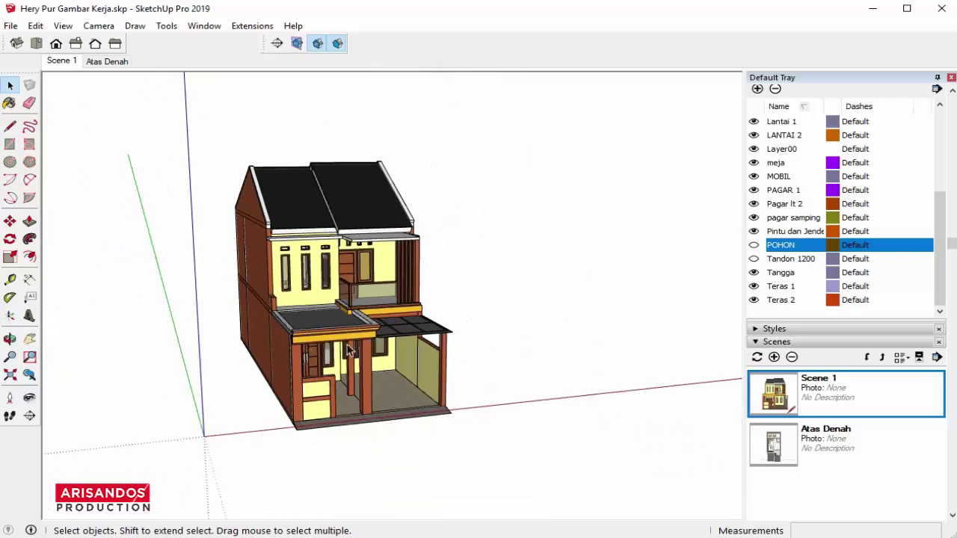
pyautogui.scroll(-1, 350, 374)
pyautogui.scroll(1, 350, 374)
pyautogui.scroll(-1, 349, 374)
pyautogui.moveTo(350, 374)
pyautogui.mouseDown(button='middle')
pyautogui.moveTo(447, 345)
pyautogui.moveTo(293, 359)
pyautogui.mouseUp(button='middle')
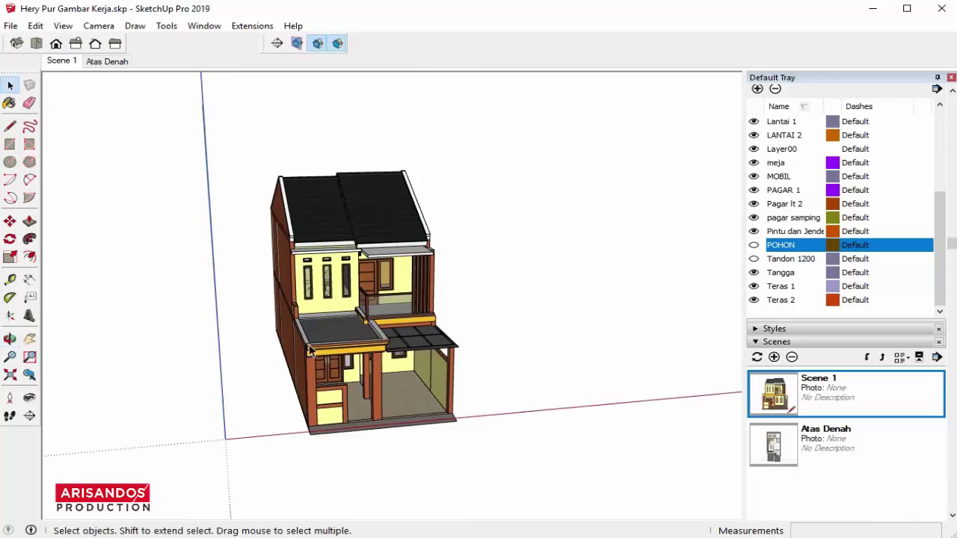
pyautogui.scroll(2, 294, 359)
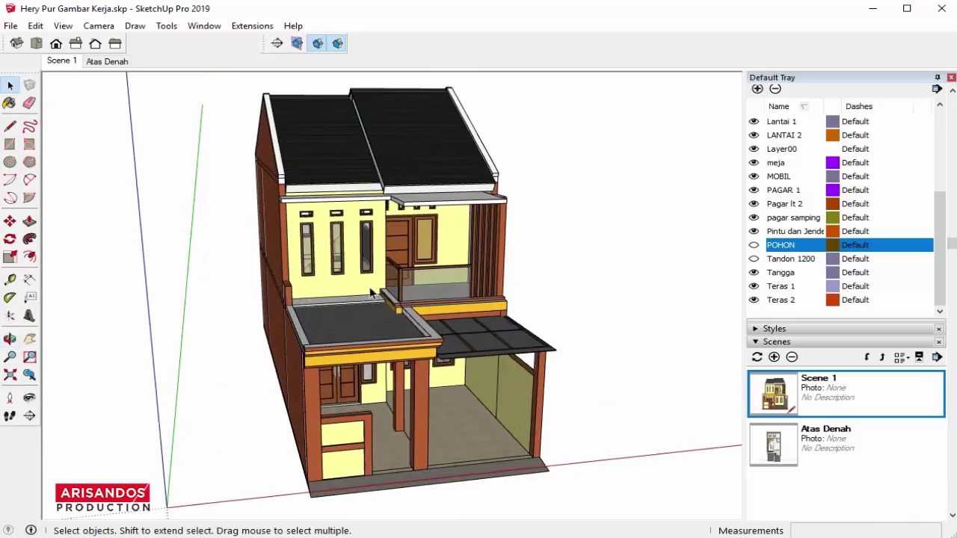
pyautogui.scroll(-2, 332, 318)
pyautogui.scroll(-1, 300, 258)
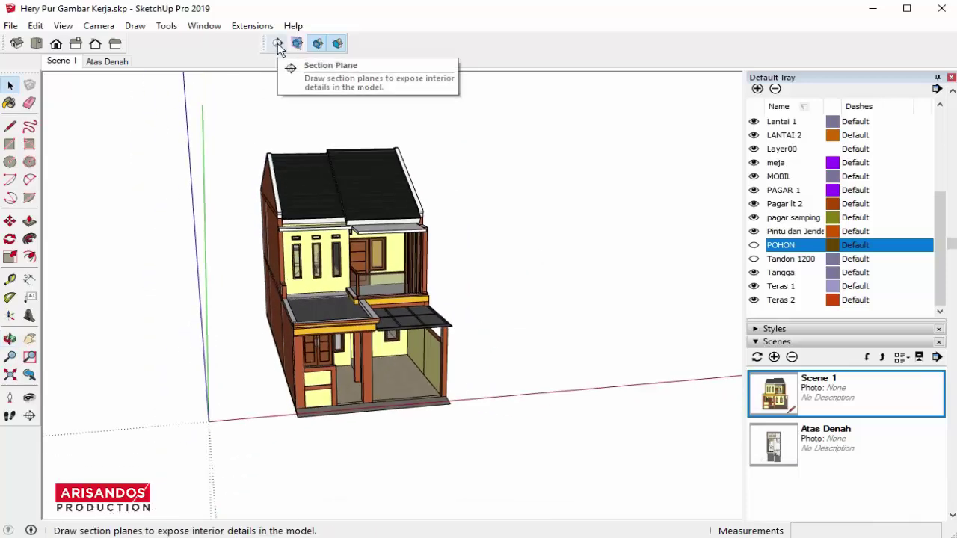
# Start a section plane named 'samping kiri' with symbol A, facing the left wall
pyautogui.click(277, 45)
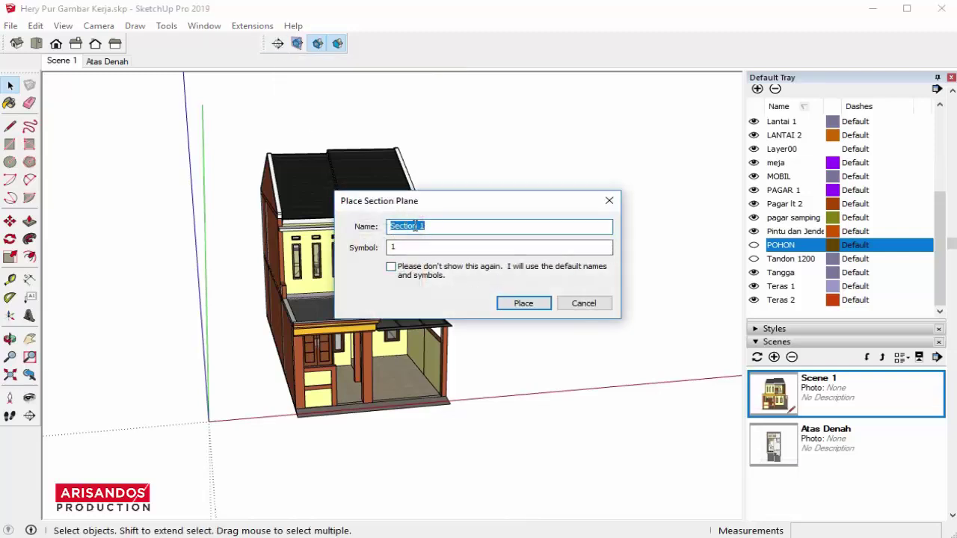
pyautogui.write('samping kiri')
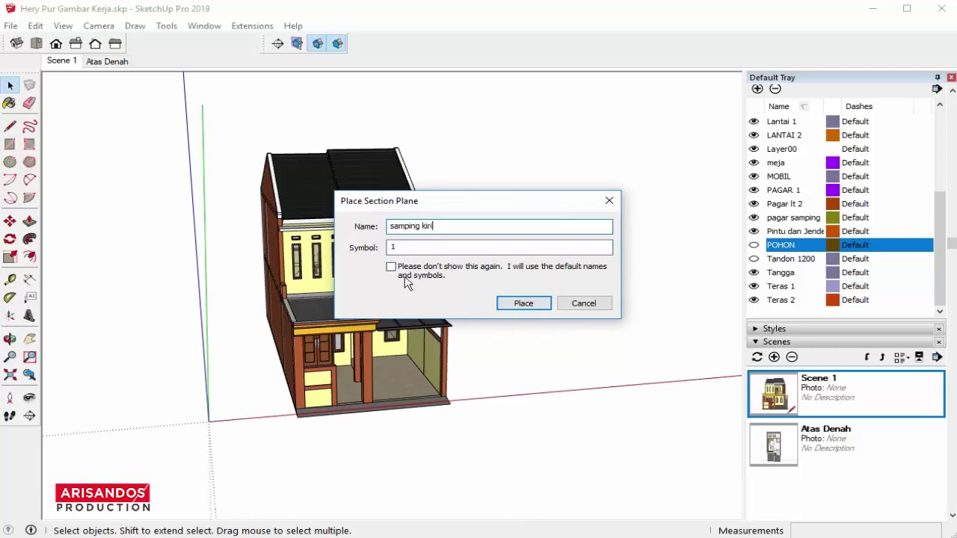
pyautogui.moveTo(399, 246); pyautogui.dragTo(385, 247)
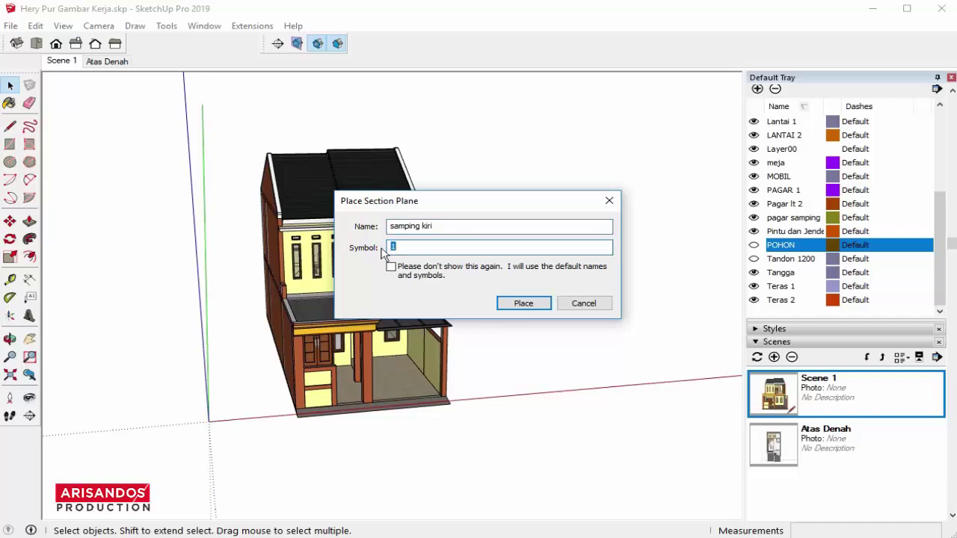
pyautogui.write('A')
pyautogui.click(522, 303)
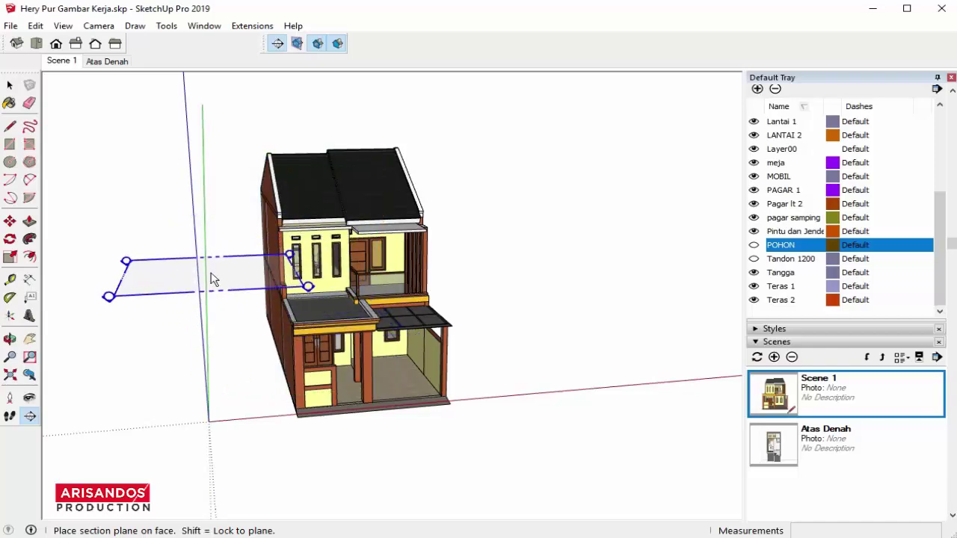
pyautogui.scroll(3, 245, 320)
pyautogui.moveTo(244, 320)
pyautogui.mouseDown(button='middle')
pyautogui.moveTo(310, 299)
pyautogui.moveTo(295, 284)
pyautogui.mouseUp(button='middle')
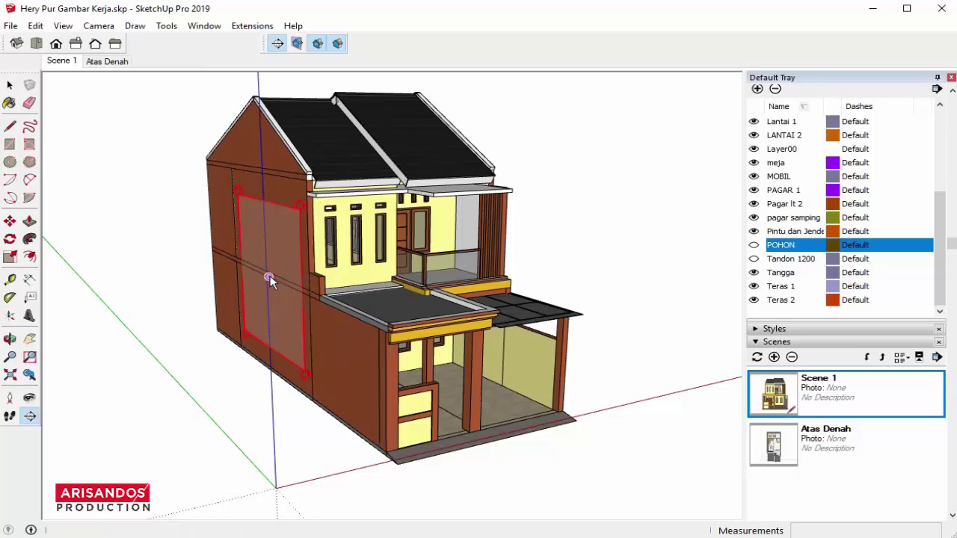
# Place the section plane on the house's left side wall
pyautogui.click(271, 281)
pyautogui.scroll(-3, 296, 330)
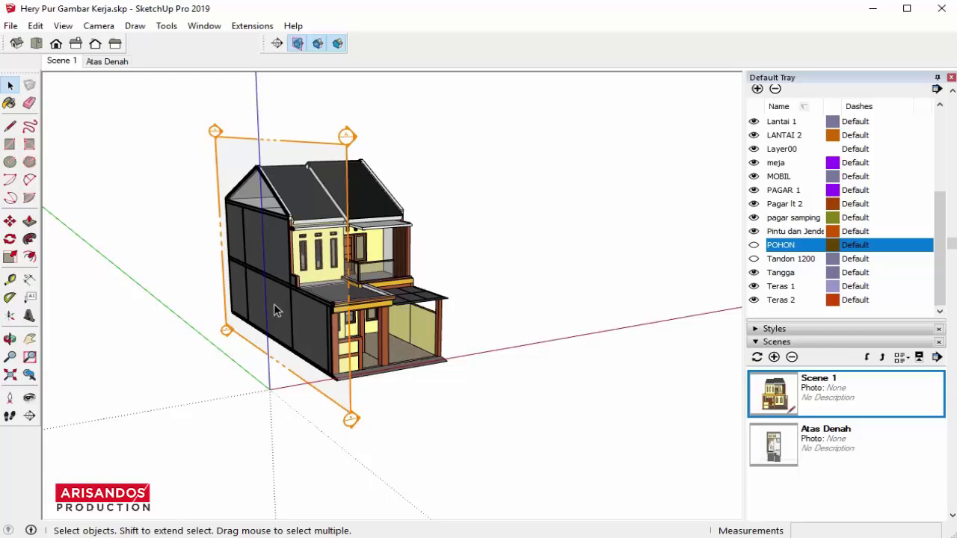
pyautogui.scroll(2, 276, 308)
pyautogui.scroll(2, 269, 263)
pyautogui.scroll(-2, 283, 276)
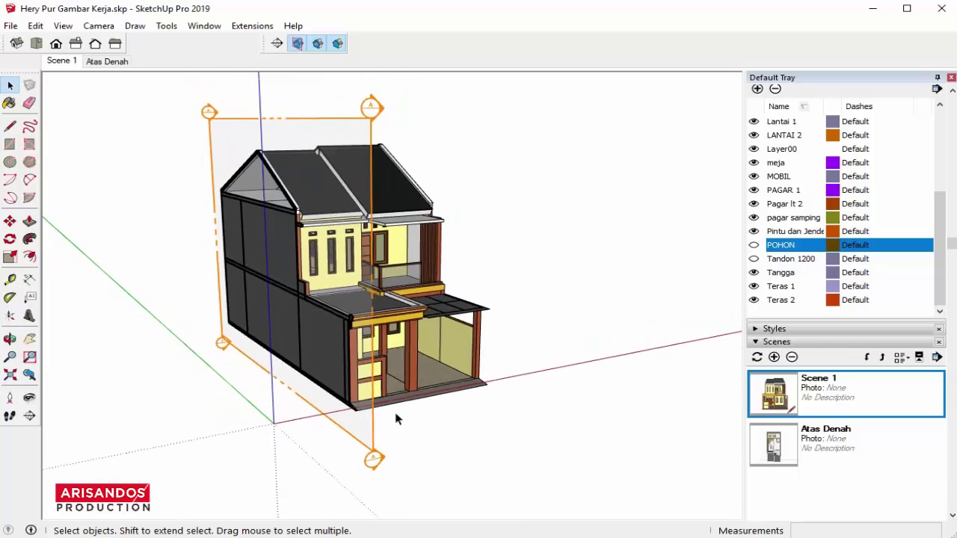
# Move the section plane inward along the red axis to expose the interior
pyautogui.click(378, 458)
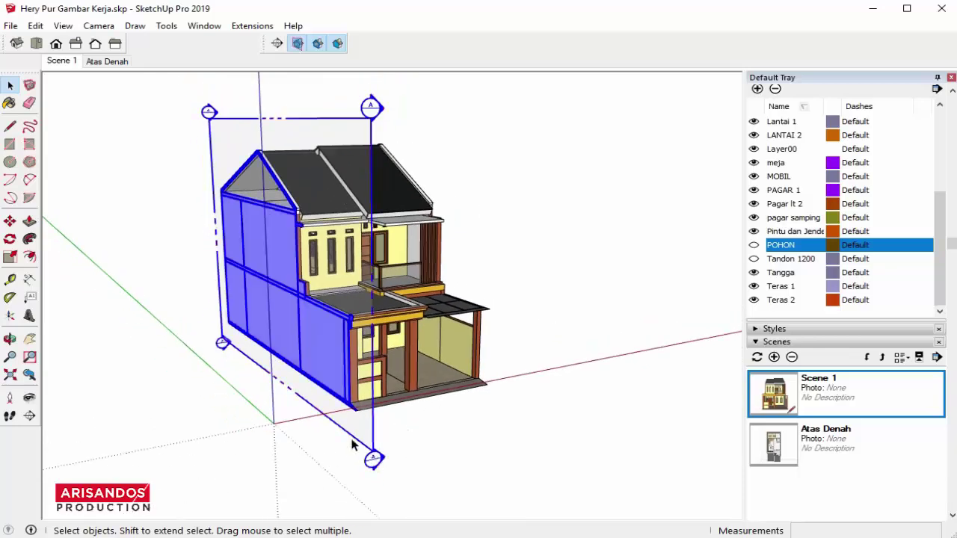
pyautogui.click(12, 223)
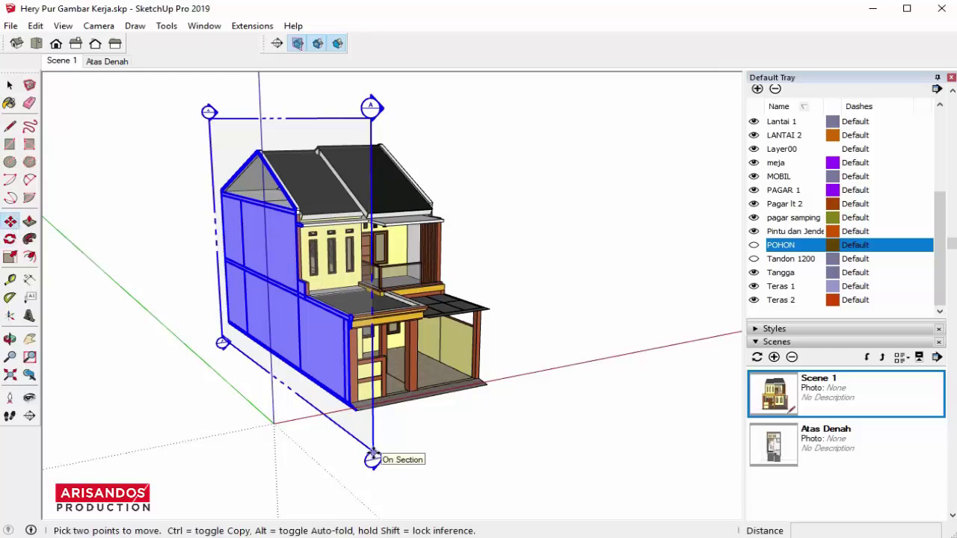
pyautogui.moveTo(373, 458); pyautogui.dragTo(383, 455)
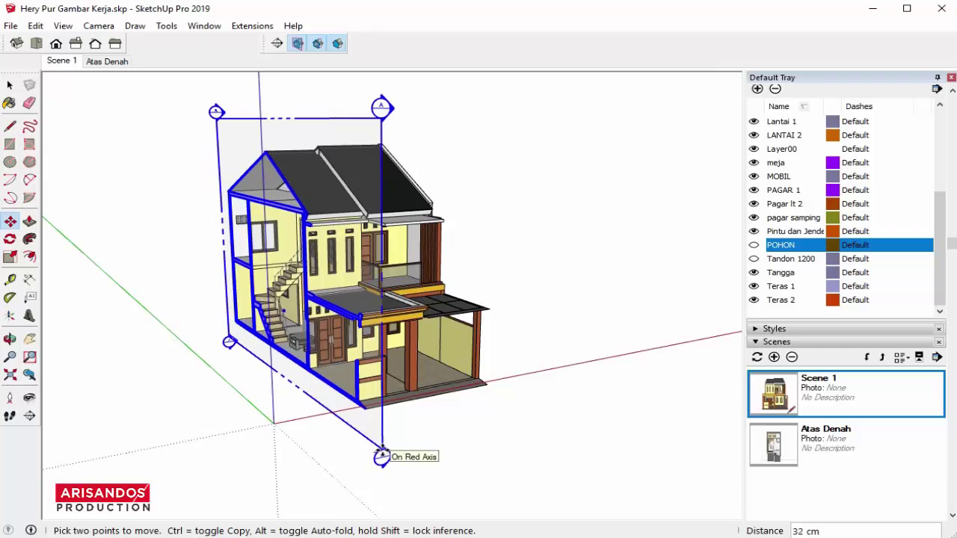
pyautogui.moveTo(381, 458)
pyautogui.mouseDown()
pyautogui.moveTo(404, 452)
pyautogui.moveTo(376, 458)
pyautogui.mouseUp()
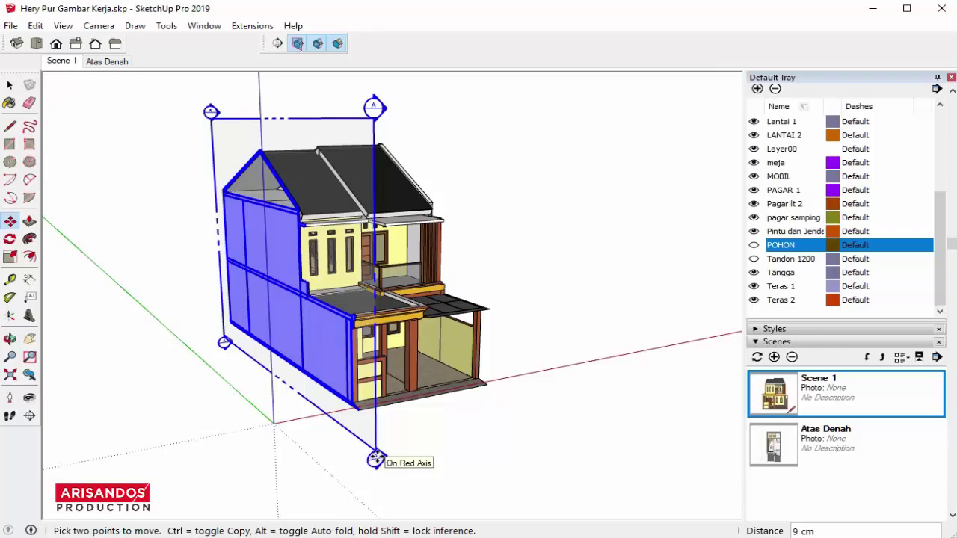
pyautogui.moveTo(375, 458); pyautogui.dragTo(379, 457)
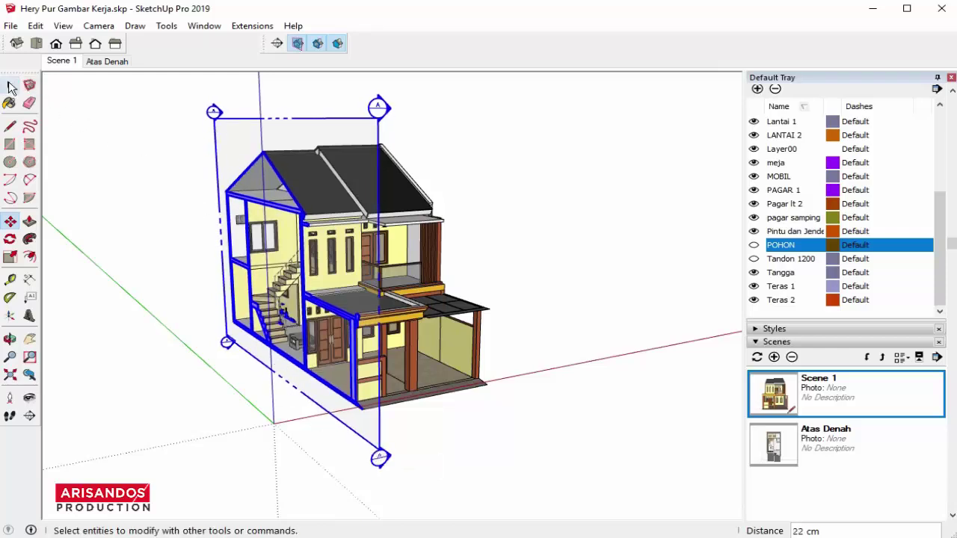
pyautogui.click(11, 87)
pyautogui.click(197, 277)
pyautogui.moveTo(231, 304)
pyautogui.mouseDown(button='middle')
pyautogui.moveTo(317, 228)
pyautogui.moveTo(495, 343)
pyautogui.moveTo(372, 273)
pyautogui.mouseUp(button='middle')
# Hide the section plane outlines and orbit around the cut house
pyautogui.scroll(2, 372, 273)
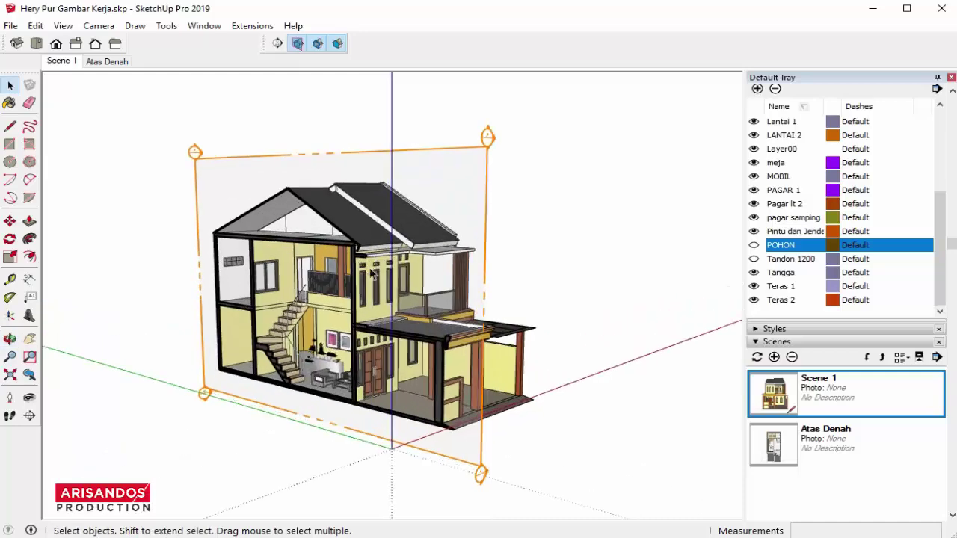
pyautogui.click(298, 43)
pyautogui.scroll(-2, 336, 220)
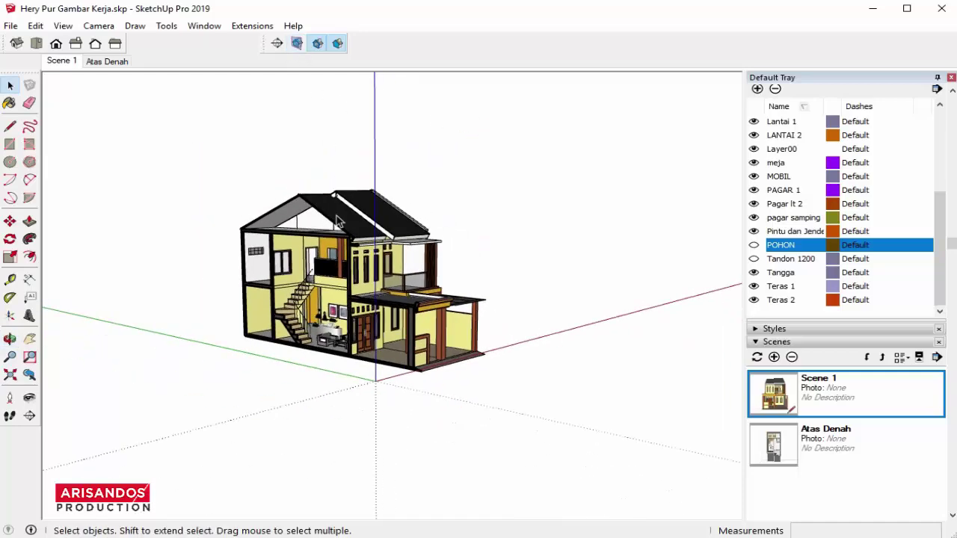
pyautogui.moveTo(337, 225); pyautogui.dragTo(325, 295, button='middle')
pyautogui.scroll(2, 325, 295)
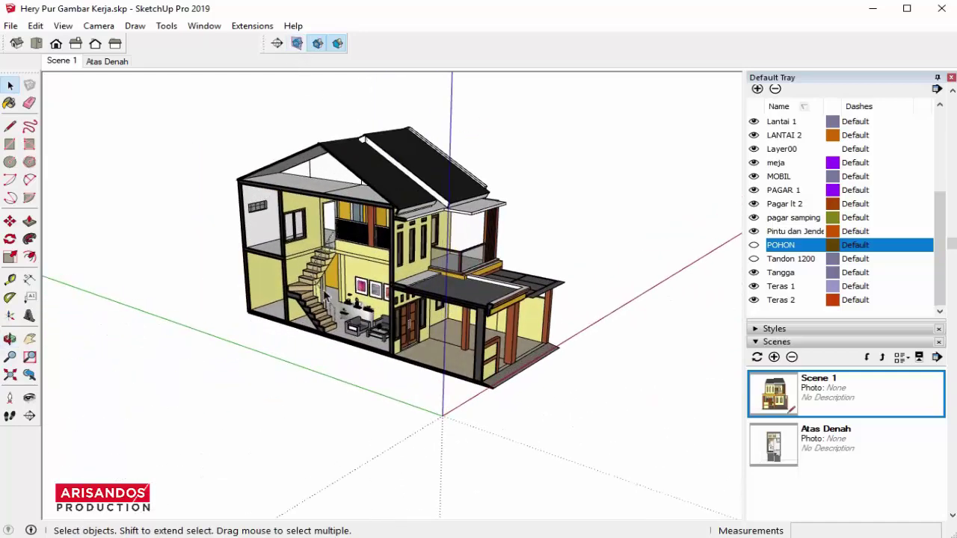
pyautogui.scroll(2, 325, 295)
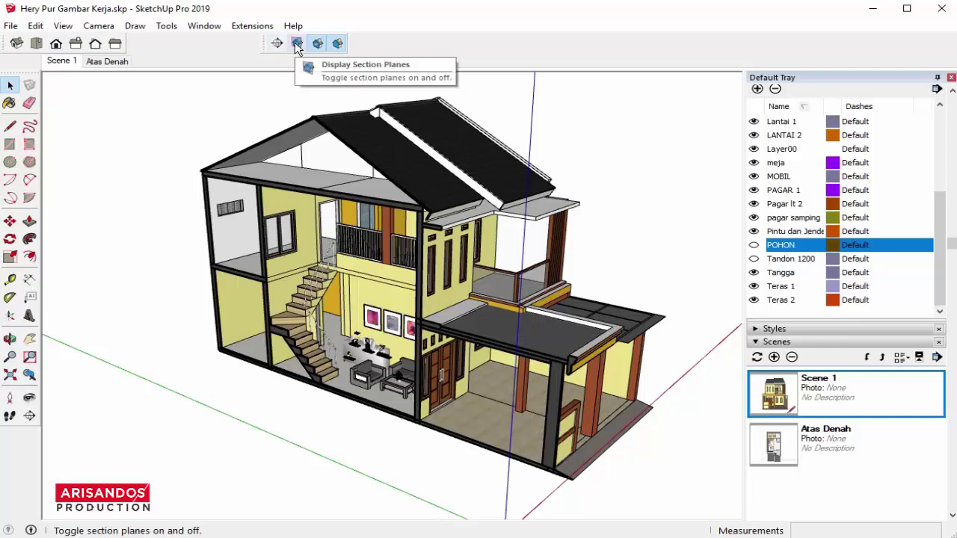
pyautogui.moveTo(449, 299); pyautogui.dragTo(568, 314, button='middle')
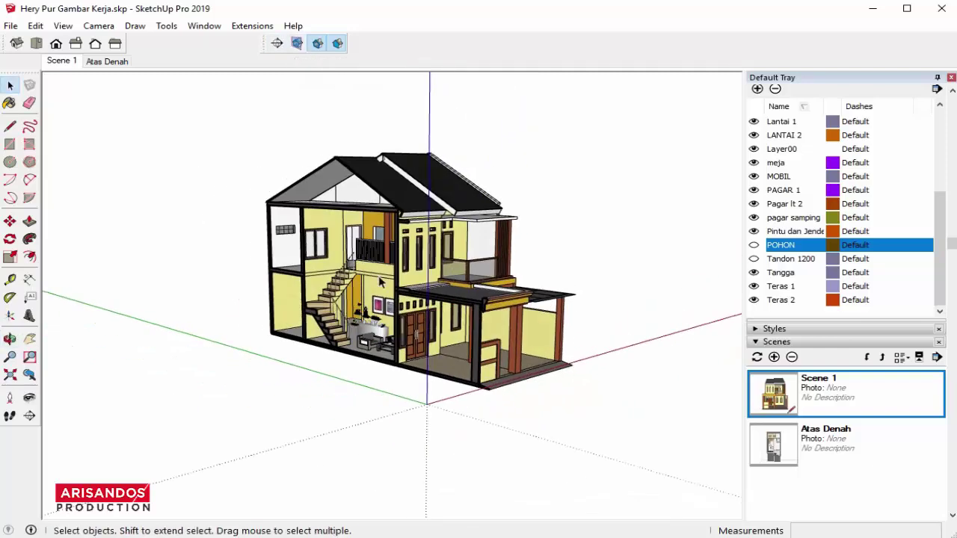
pyautogui.scroll(1, 782, 218)
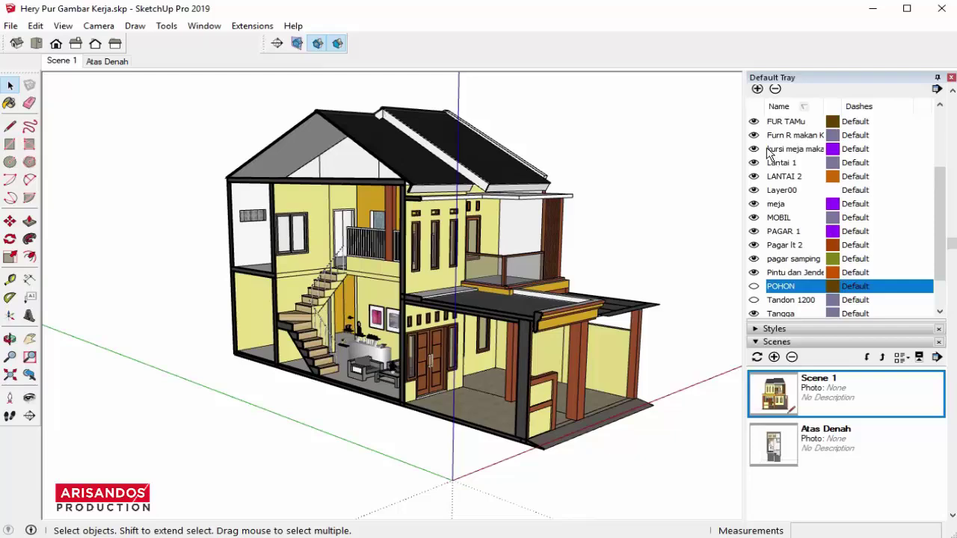
# Hide the FUR TAMu furniture layer and inspect the section frontally
pyautogui.click(755, 121)
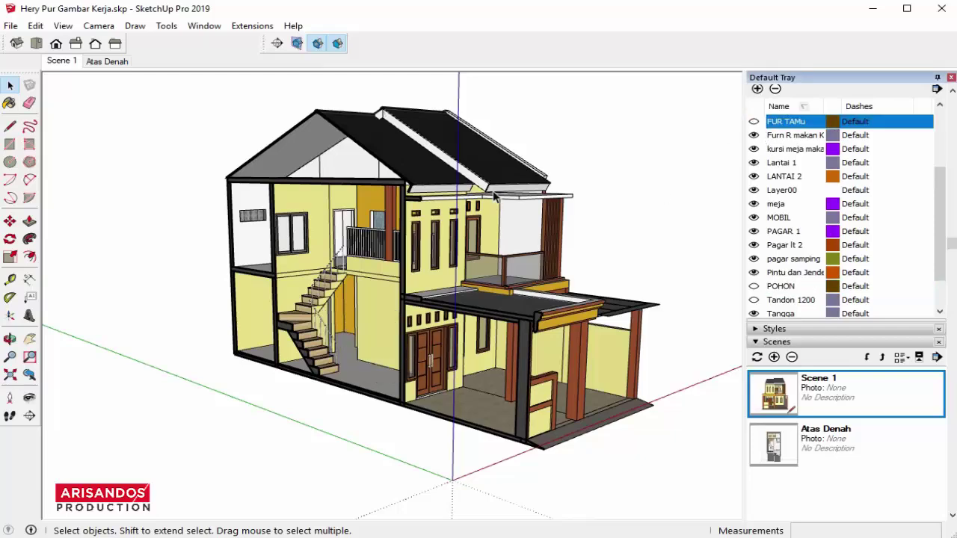
pyautogui.moveTo(474, 234)
pyautogui.mouseDown(button='middle')
pyautogui.moveTo(395, 292)
pyautogui.moveTo(421, 317)
pyautogui.moveTo(329, 340)
pyautogui.mouseUp(button='middle')
pyautogui.scroll(3, 329, 340)
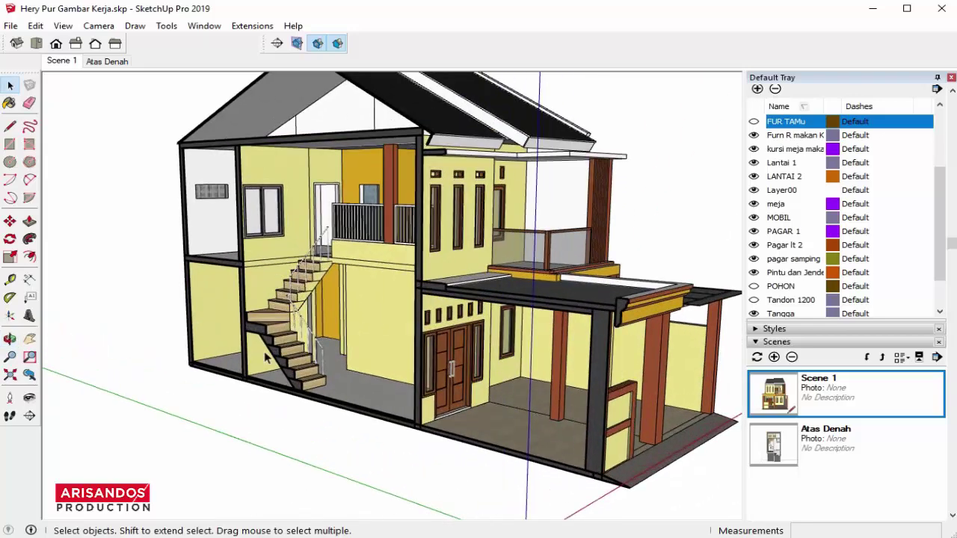
pyautogui.scroll(-3, 267, 359)
pyautogui.moveTo(268, 359); pyautogui.dragTo(269, 359, button='middle')
pyautogui.moveTo(275, 286); pyautogui.dragTo(567, 261, button='middle')
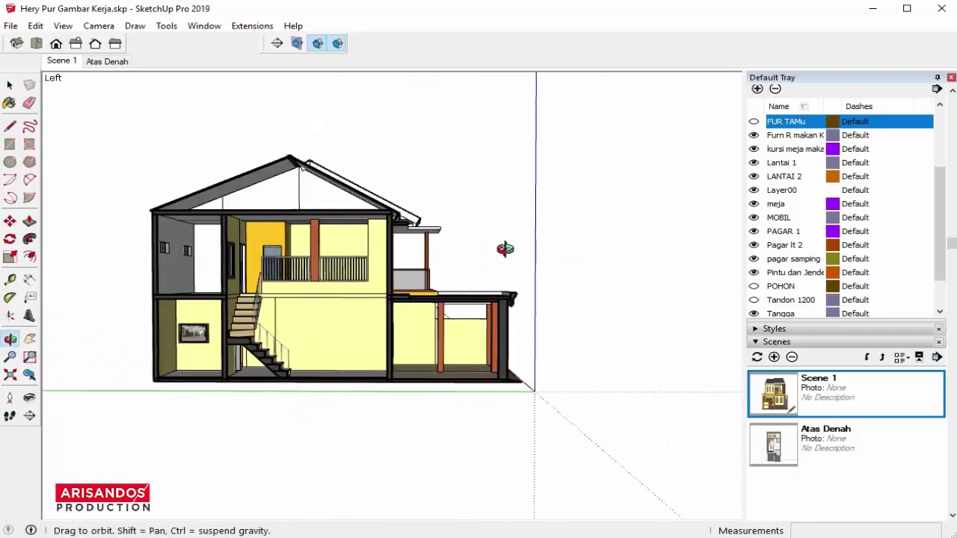
pyautogui.scroll(3, 317, 269)
pyautogui.scroll(1, 273, 294)
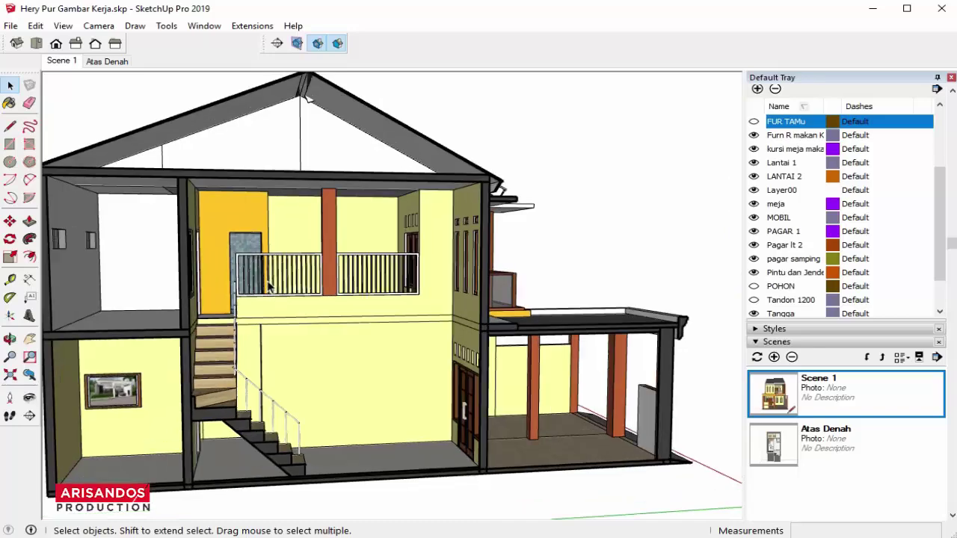
pyautogui.scroll(1, 273, 294)
pyautogui.scroll(1, 258, 288)
pyautogui.scroll(1, 229, 310)
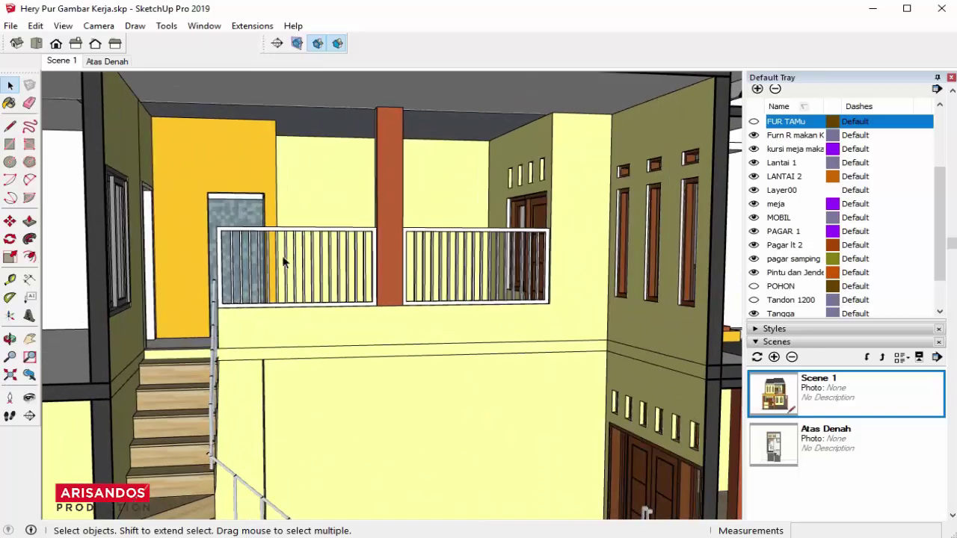
# Orbit past the balcony railings and settle on the flat Left elevation
pyautogui.moveTo(432, 300); pyautogui.dragTo(280, 364, button='middle')
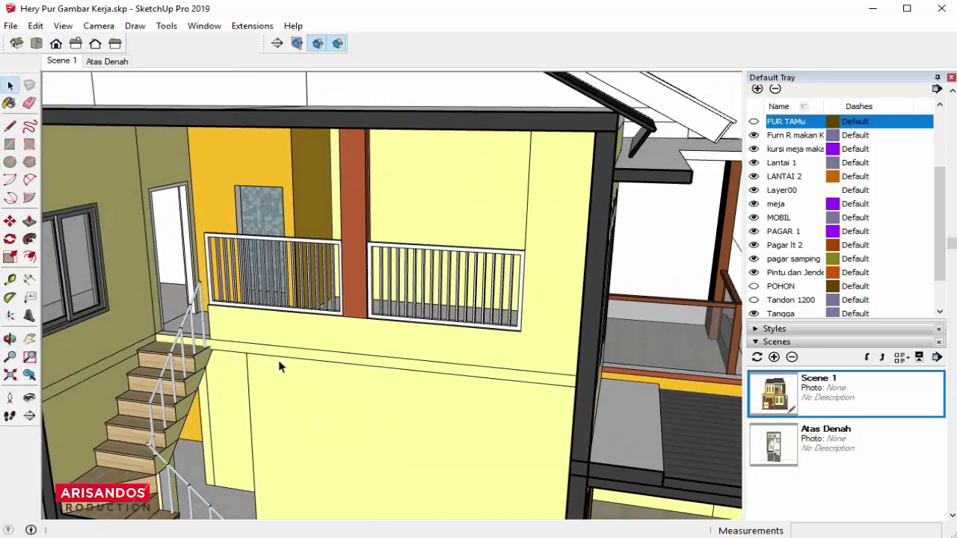
pyautogui.scroll(1, 273, 284)
pyautogui.scroll(-2, 421, 252)
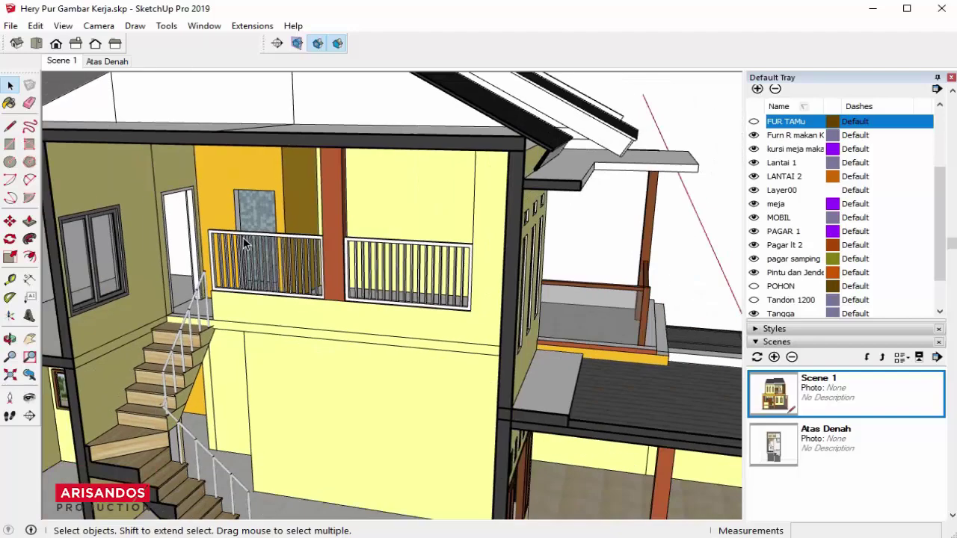
pyautogui.scroll(-2, 426, 273)
pyautogui.scroll(-1, 434, 295)
pyautogui.scroll(-2, 335, 274)
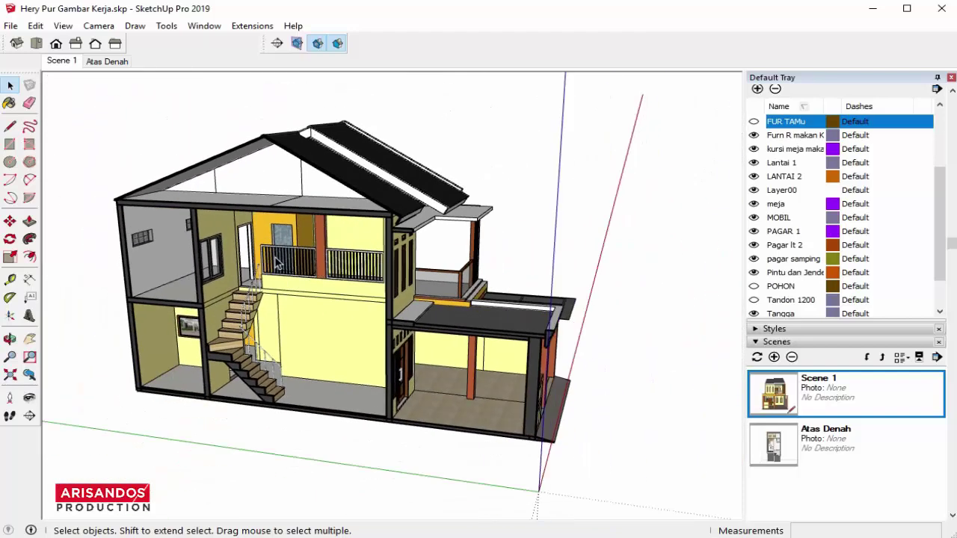
pyautogui.moveTo(279, 263); pyautogui.dragTo(256, 252, button='middle')
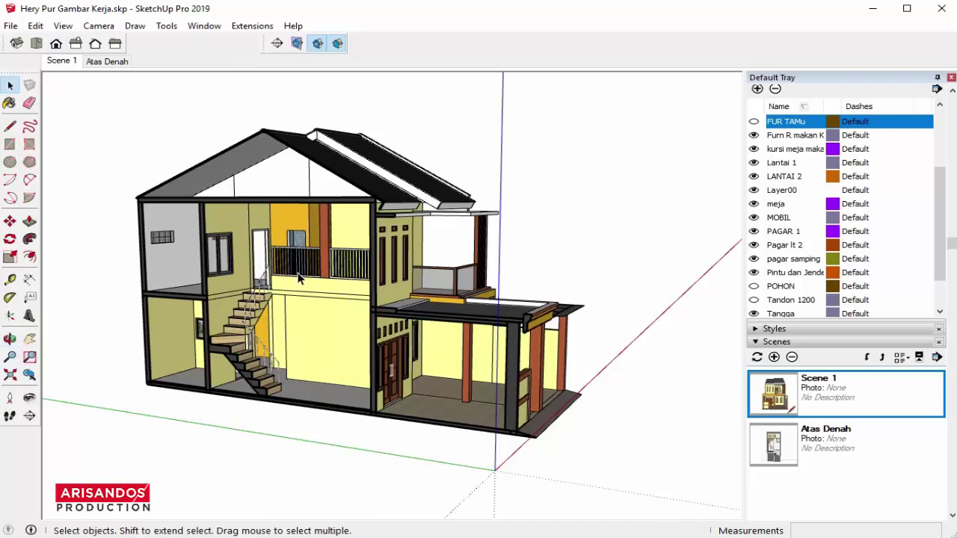
pyautogui.click(76, 44)
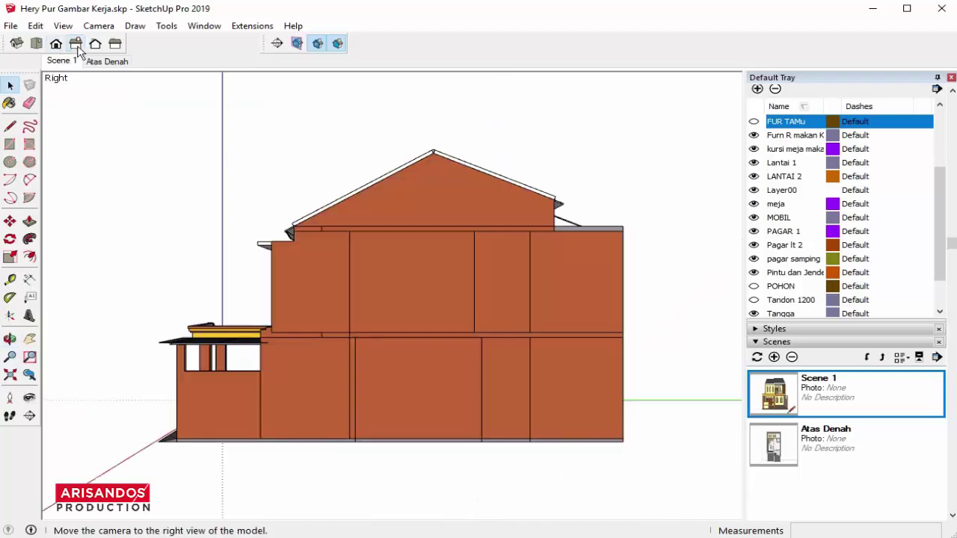
pyautogui.click(116, 45)
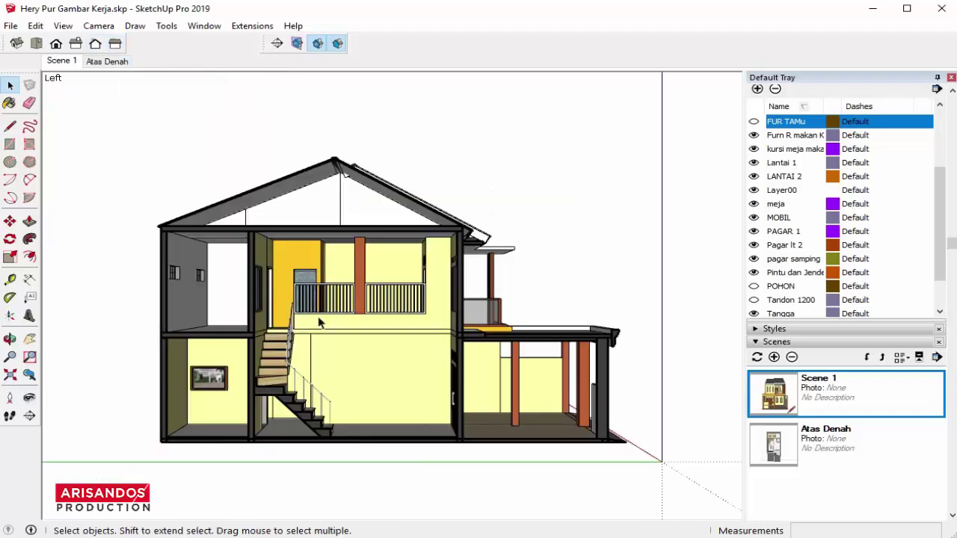
pyautogui.scroll(-2, 778, 326)
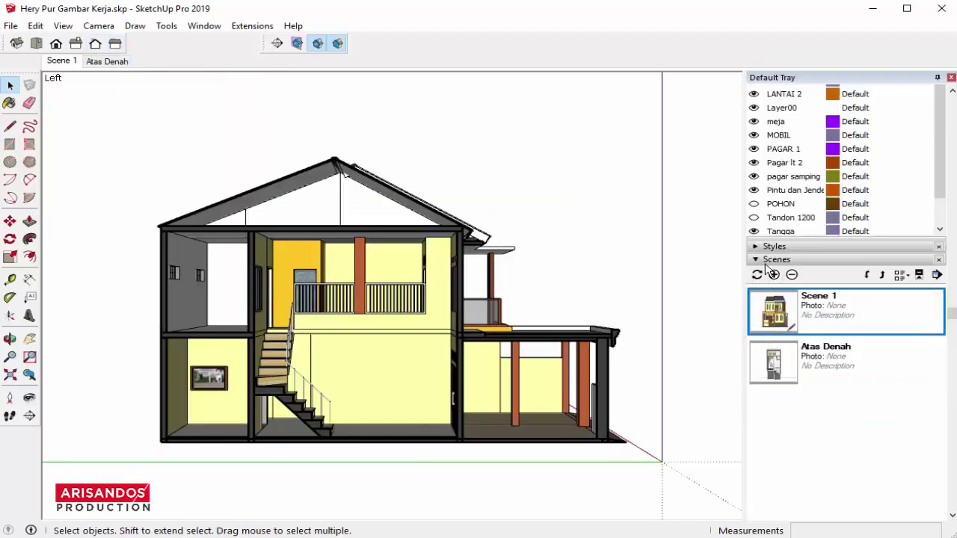
# Apply the HiddenLine style after comparing Shaded and Shaded with textures
pyautogui.click(759, 248)
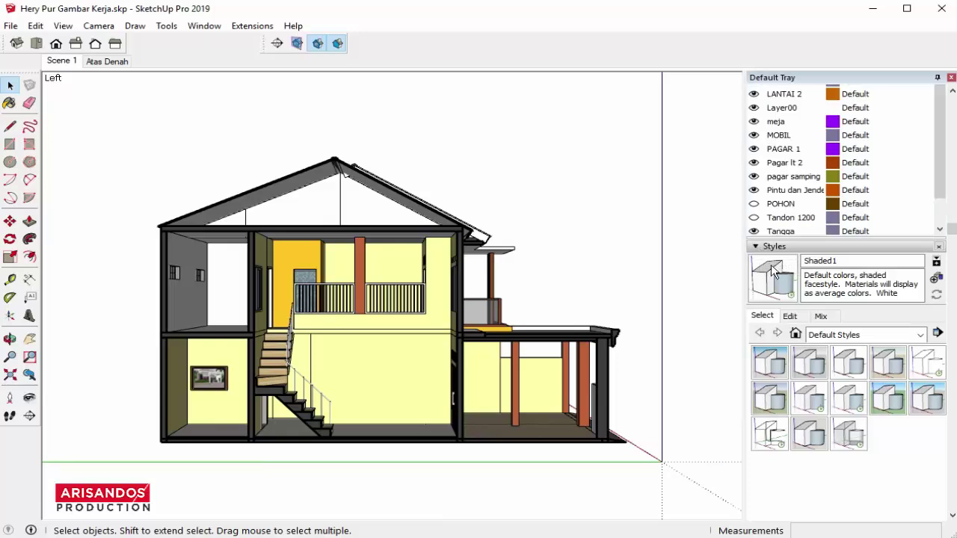
pyautogui.click(930, 364)
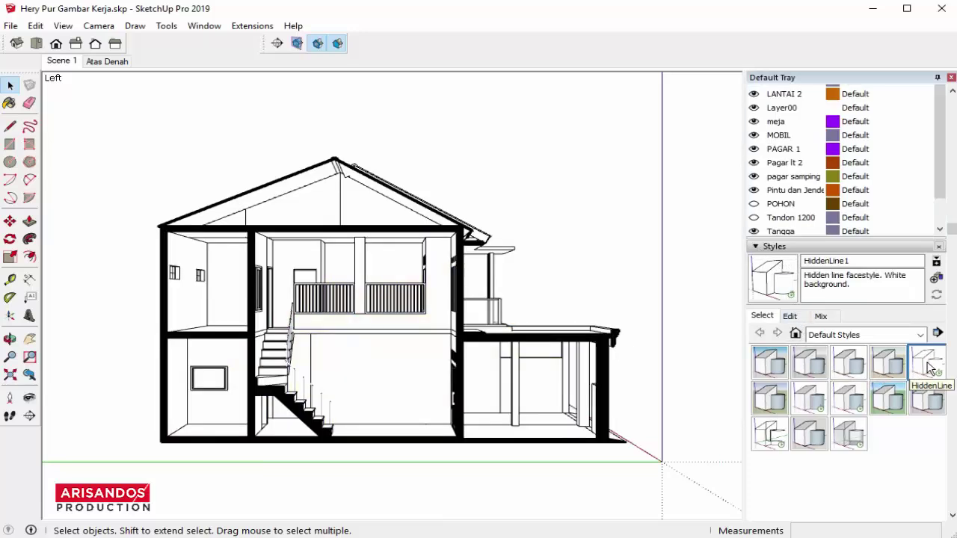
pyautogui.click(815, 405)
pyautogui.click(848, 404)
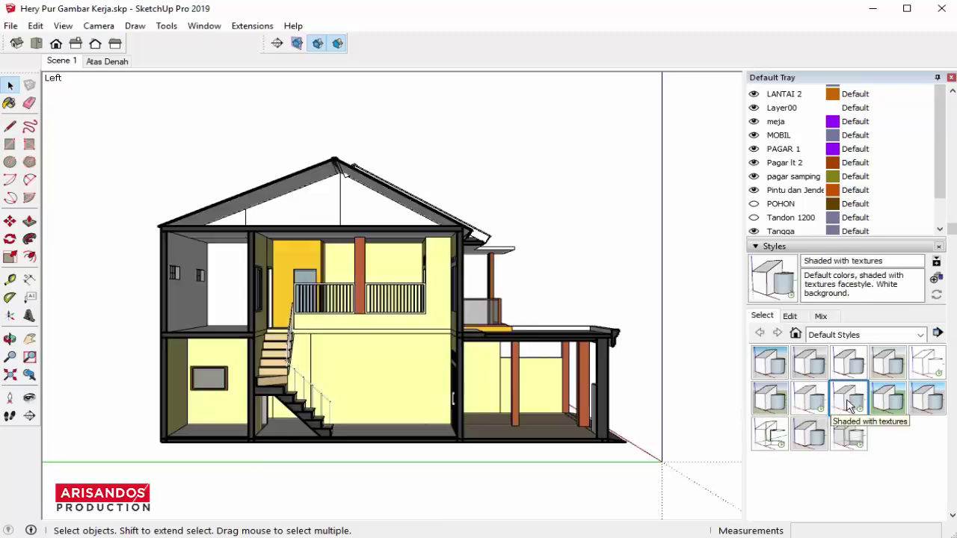
pyautogui.click(926, 367)
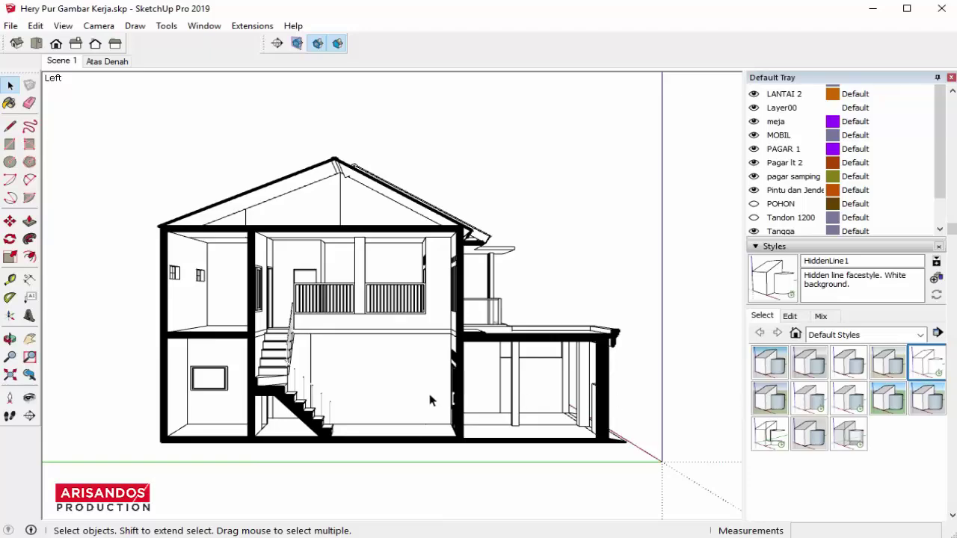
pyautogui.moveTo(429, 400)
pyautogui.mouseDown(button='middle')
pyautogui.moveTo(401, 372)
pyautogui.moveTo(196, 427)
pyautogui.mouseUp(button='middle')
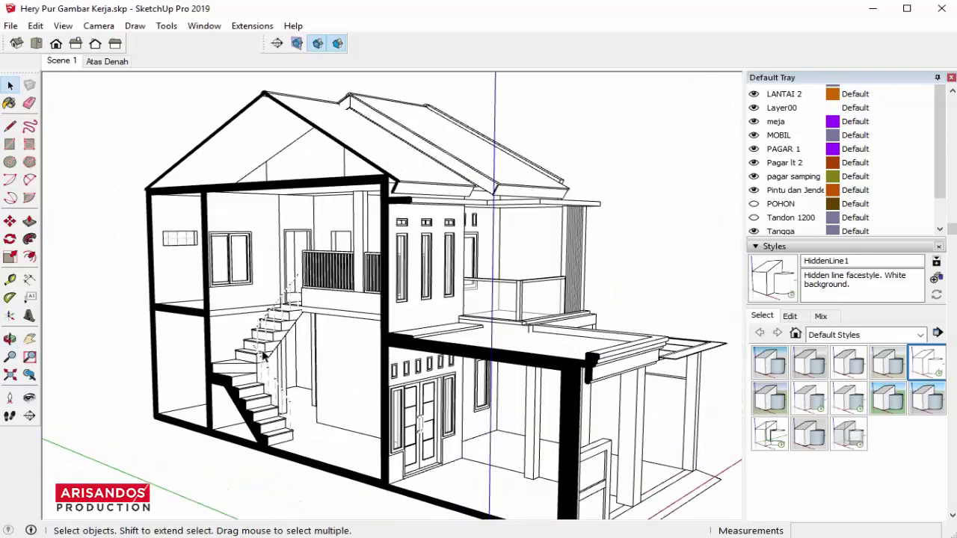
# Show the hidden-line cutaway as the flat Left standard elevation view
pyautogui.scroll(-3, 217, 327)
pyautogui.moveTo(208, 325); pyautogui.dragTo(240, 348, button='middle')
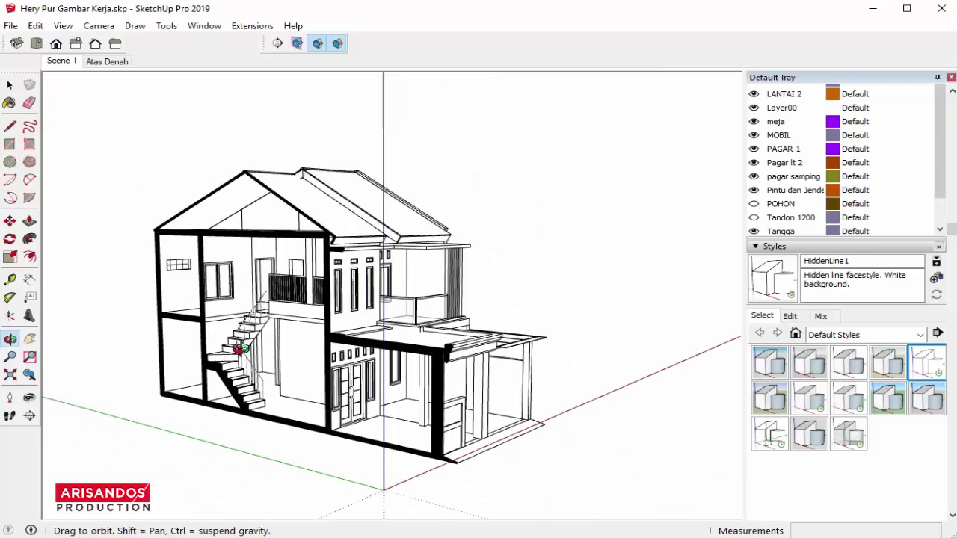
pyautogui.scroll(1, 239, 337)
pyautogui.scroll(1, 243, 329)
pyautogui.scroll(1, 233, 318)
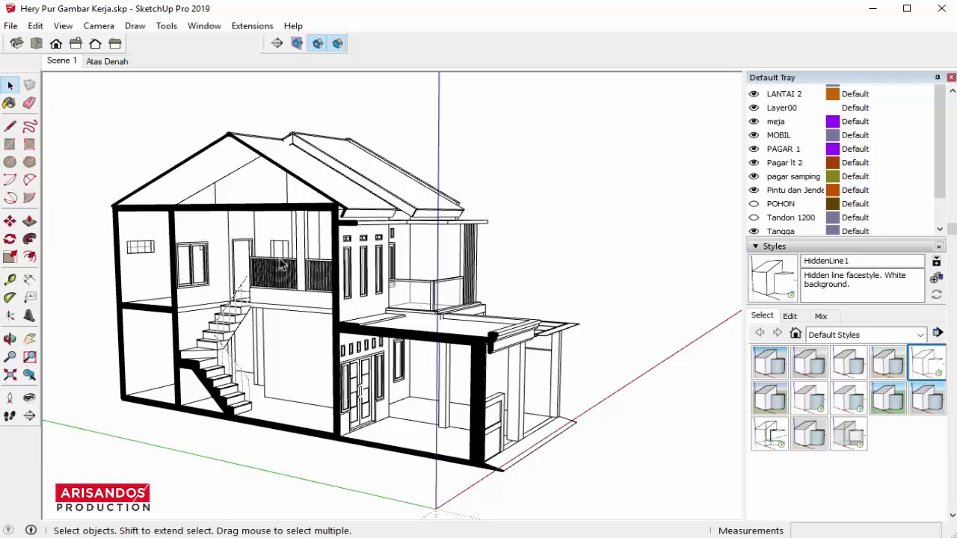
pyautogui.click(115, 43)
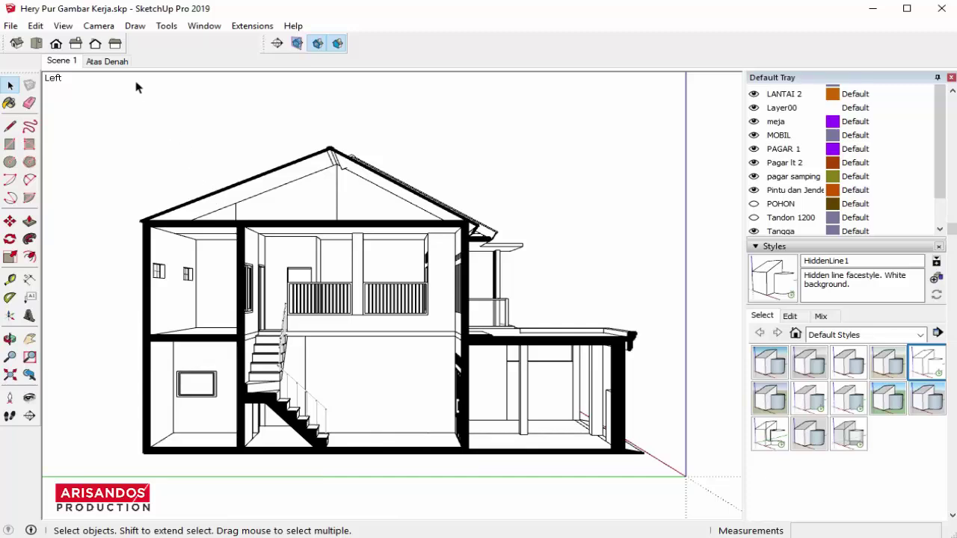
pyautogui.click(97, 27)
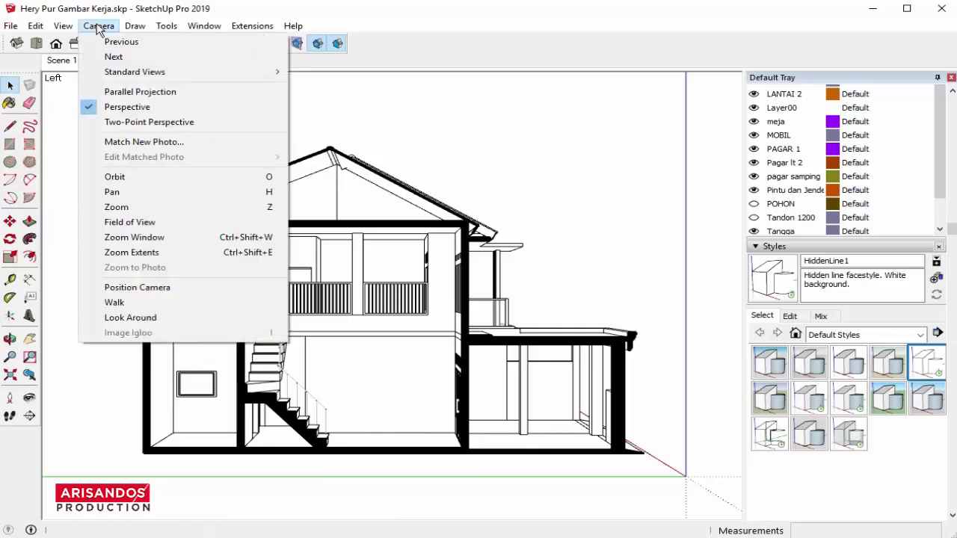
# Switch the camera to Parallel Projection and orbit the section into a 3D view
pyautogui.click(123, 93)
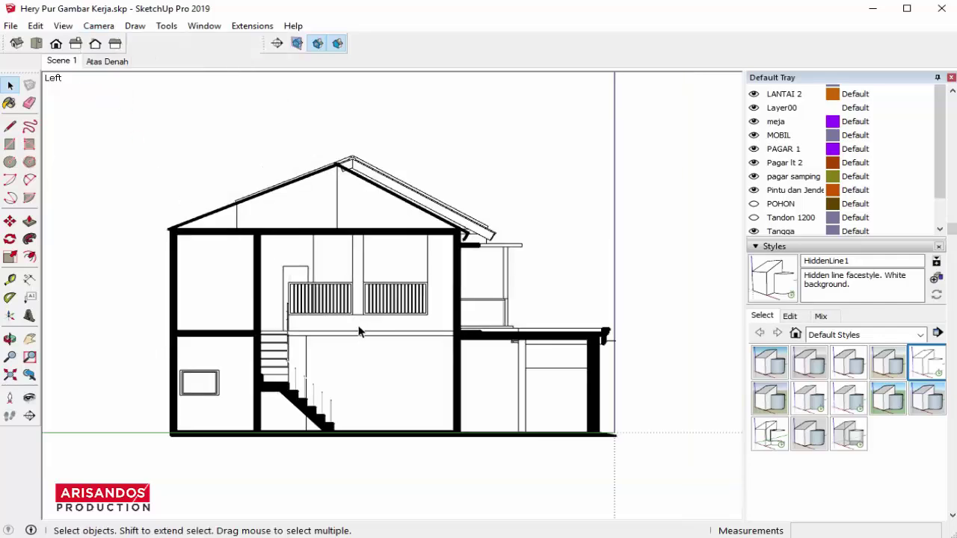
pyautogui.moveTo(388, 322)
pyautogui.mouseDown(button='middle')
pyautogui.moveTo(249, 332)
pyautogui.moveTo(97, 370)
pyautogui.moveTo(231, 417)
pyautogui.moveTo(267, 449)
pyautogui.moveTo(244, 460)
pyautogui.mouseUp(button='middle')
pyautogui.scroll(1, 262, 434)
pyautogui.scroll(2, 277, 369)
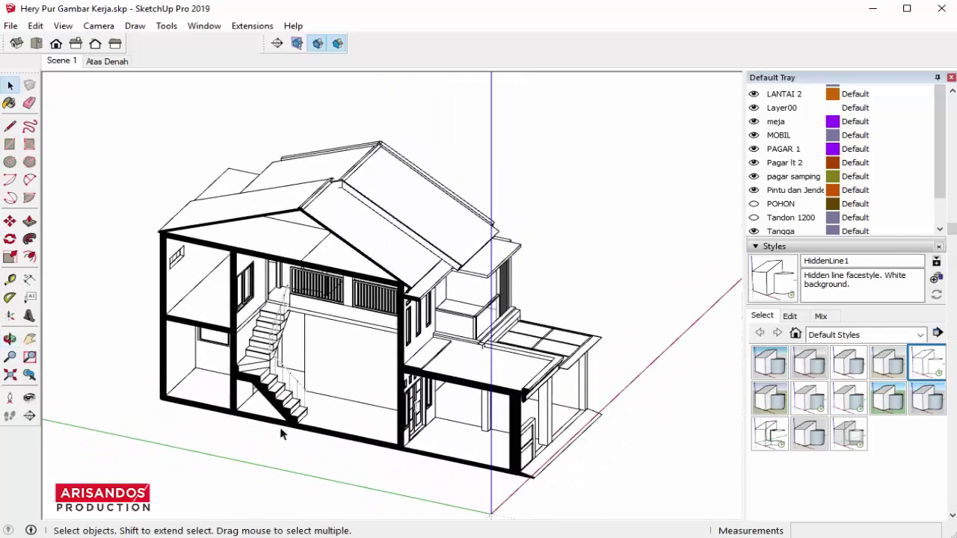
pyautogui.scroll(2, 292, 374)
pyautogui.moveTo(322, 370); pyautogui.dragTo(306, 344, button='middle')
pyautogui.scroll(-2, 299, 340)
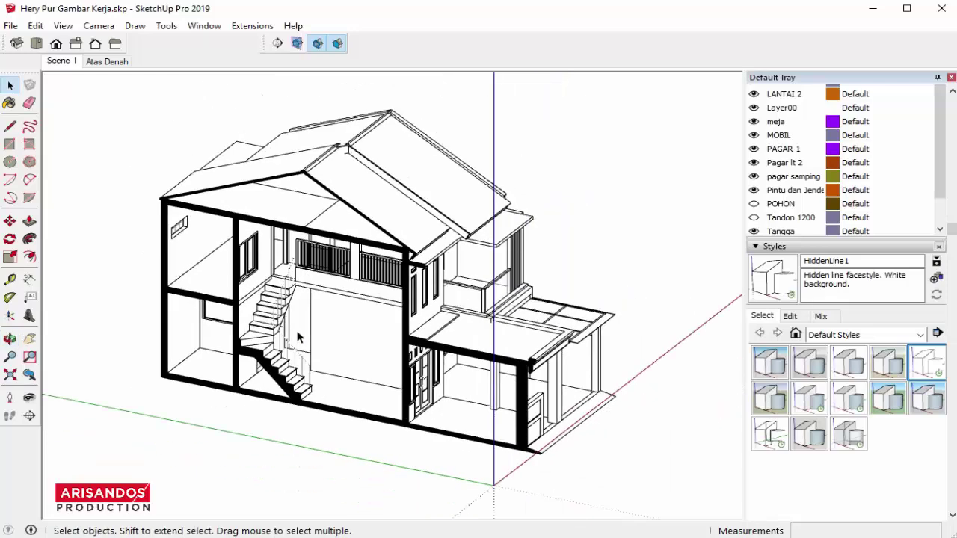
# Return to Perspective projection and orbit the house to a three-quarter angle
pyautogui.click(99, 25)
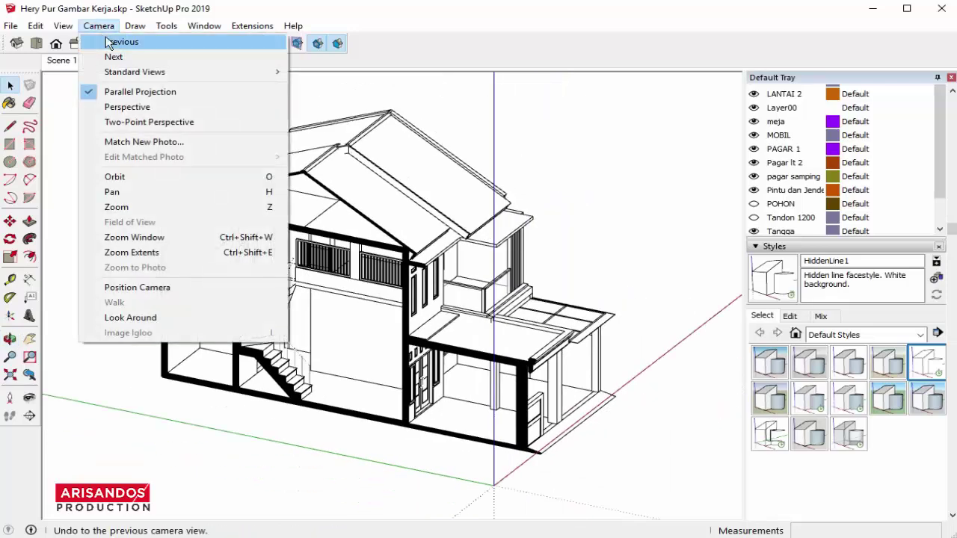
pyautogui.click(121, 106)
pyautogui.moveTo(303, 343)
pyautogui.mouseDown(button='middle')
pyautogui.moveTo(321, 260)
pyautogui.moveTo(224, 161)
pyautogui.mouseUp(button='middle')
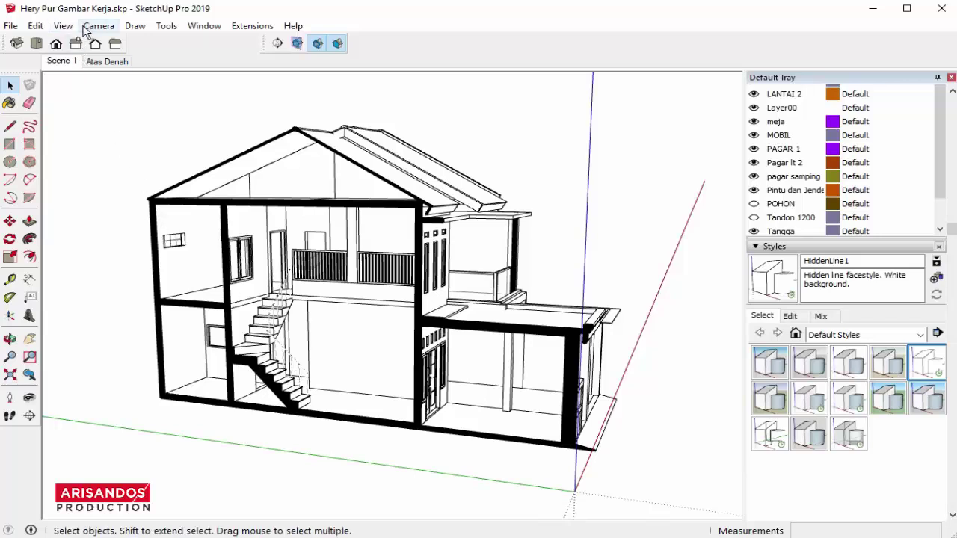
# Add the angled hidden-line cutaway as Scene 3 via View > Animation > Add Scene
pyautogui.click(72, 28)
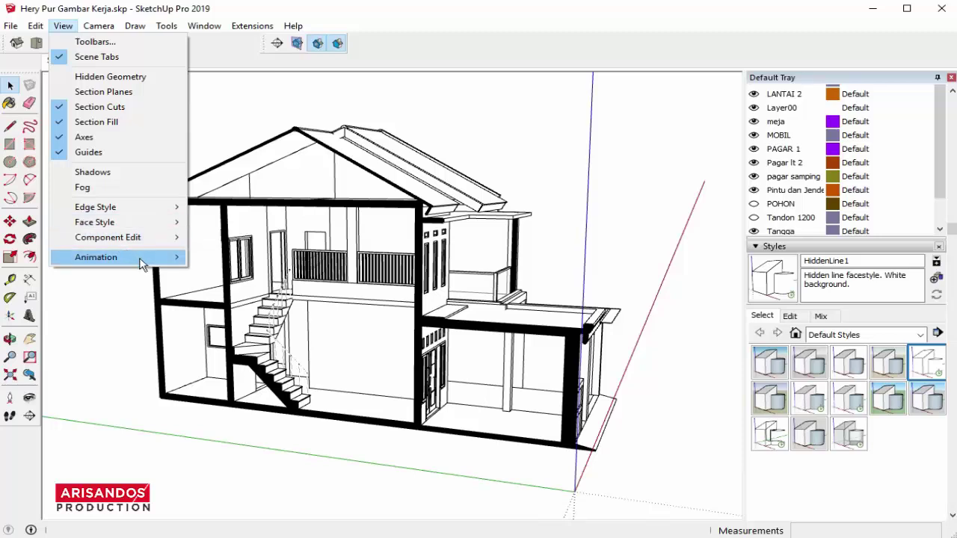
pyautogui.moveTo(96, 257)
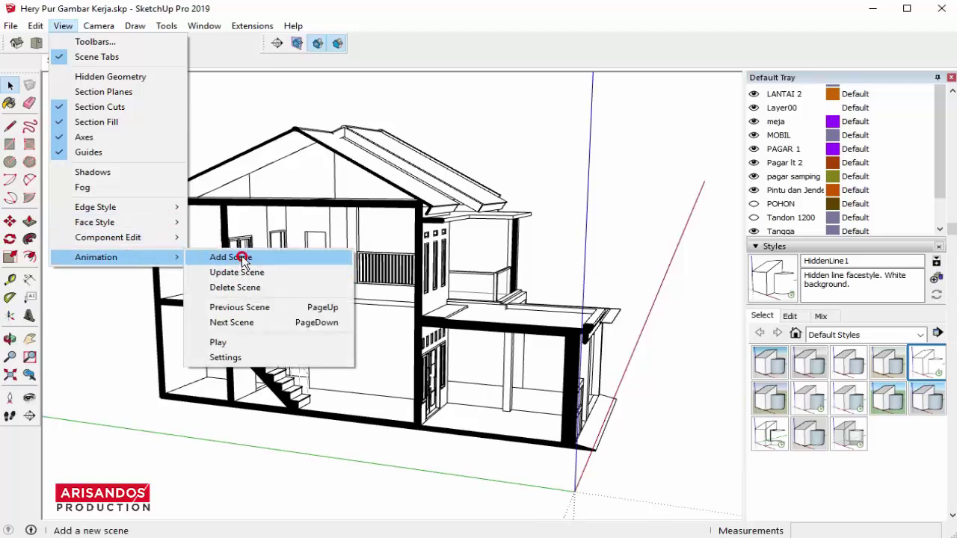
pyautogui.click(241, 258)
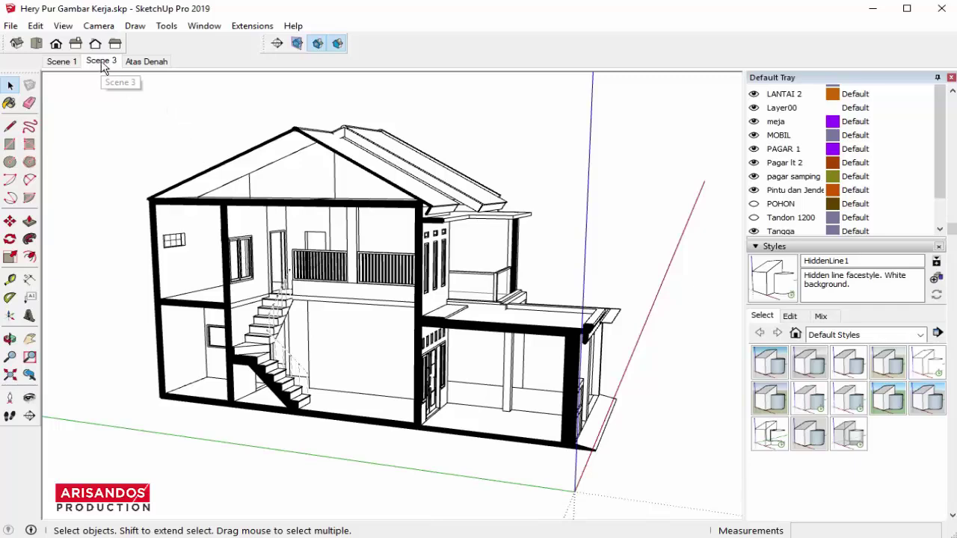
pyautogui.scroll(-5, 836, 418)
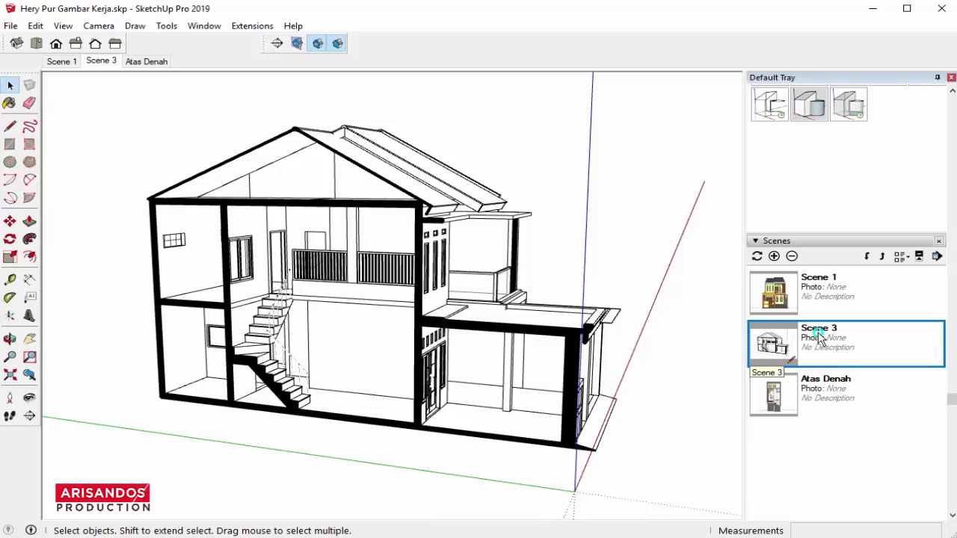
# Rename Scene 3 to 'Potongan A' in the Scenes panel, then select Scene 1
pyautogui.rightClick(820, 337)
pyautogui.click(818, 381)
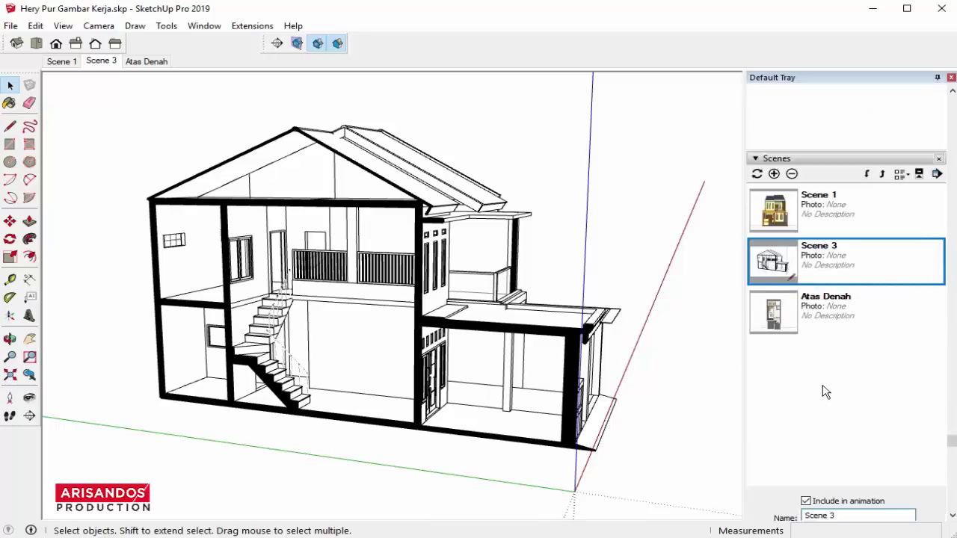
pyautogui.scroll(-3, 825, 392)
pyautogui.moveTo(838, 395); pyautogui.dragTo(793, 402)
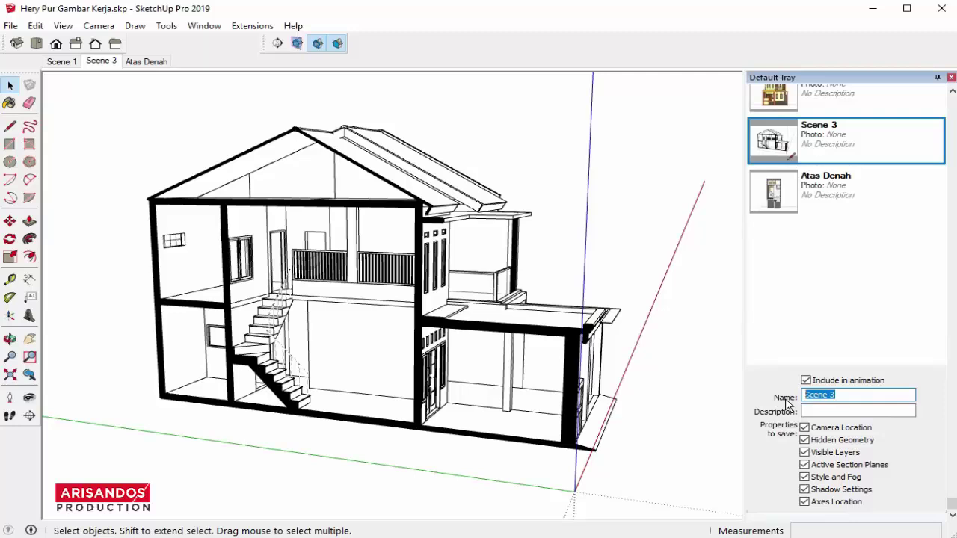
pyautogui.write('Potongan A')
pyautogui.press('Return')
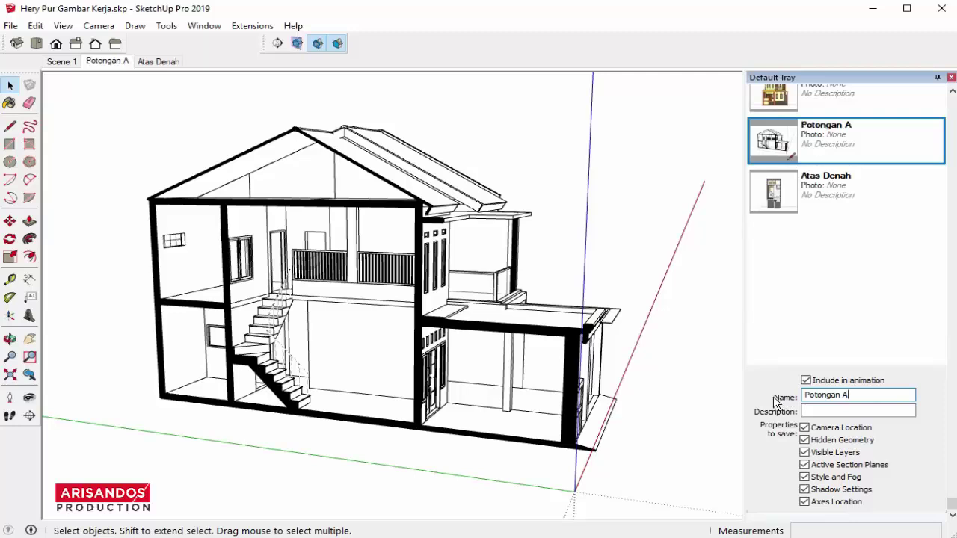
pyautogui.click(64, 62)
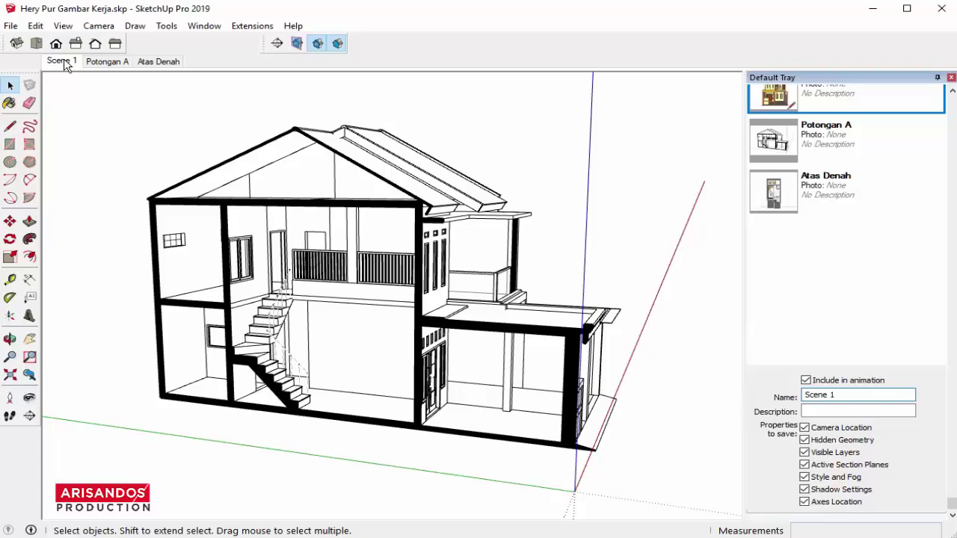
pyautogui.click(65, 62)
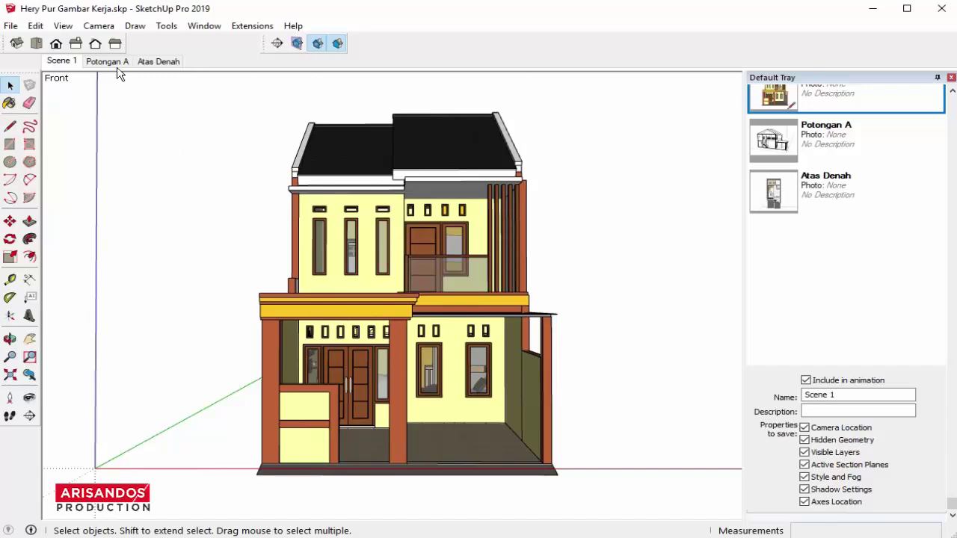
pyautogui.click(114, 62)
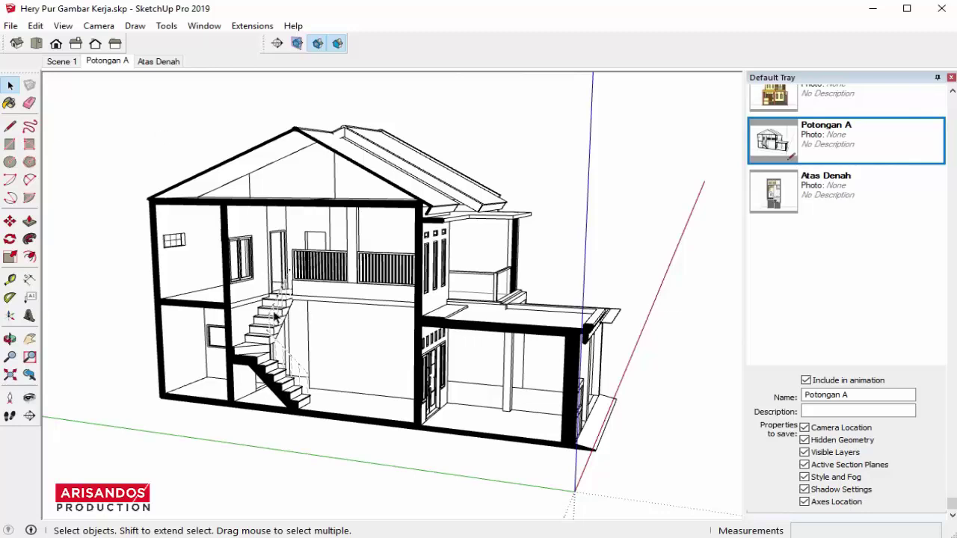
pyautogui.scroll(2, 361, 228)
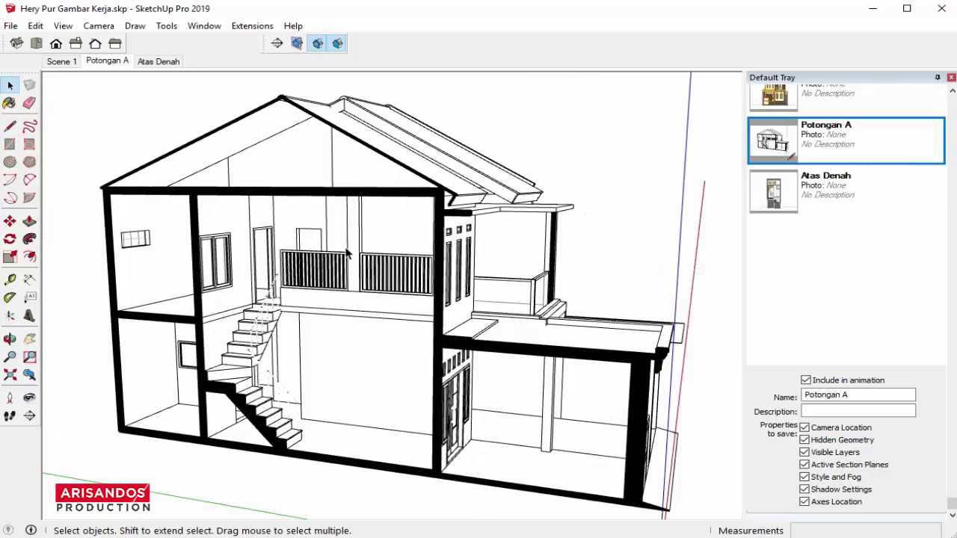
pyautogui.scroll(2, 348, 254)
pyautogui.scroll(-3, 232, 250)
pyautogui.scroll(-2, 216, 265)
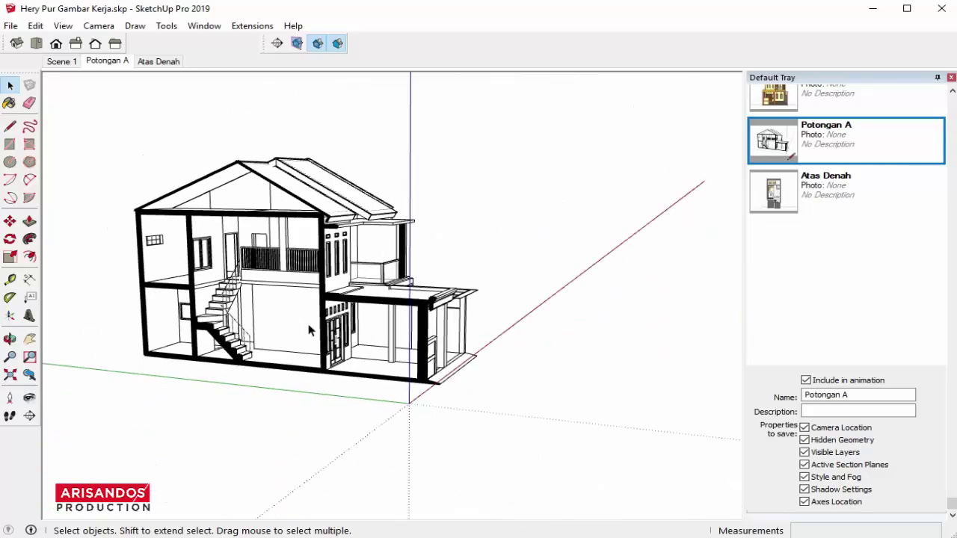
pyautogui.scroll(2, 135, 250)
pyautogui.scroll(1, 129, 244)
pyautogui.scroll(-1, 312, 300)
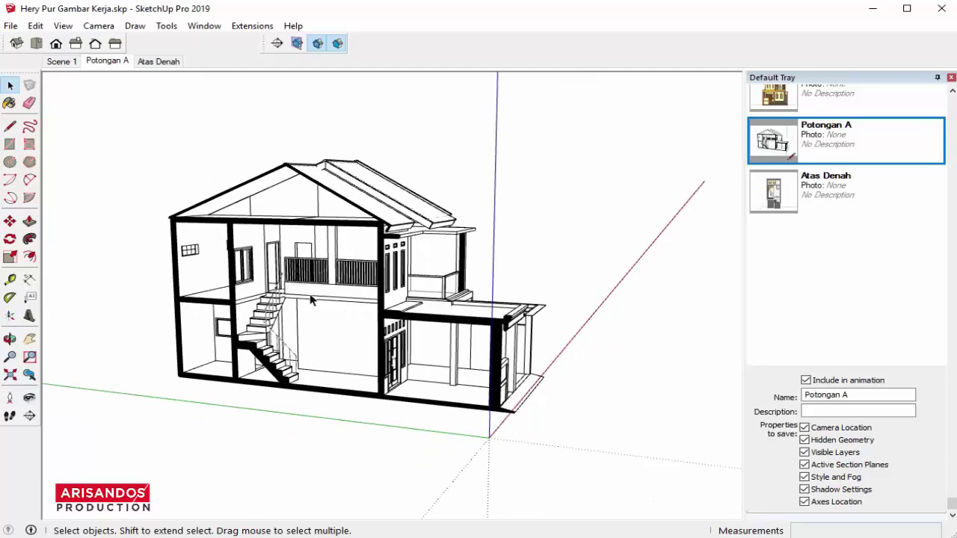
pyautogui.scroll(1, 198, 231)
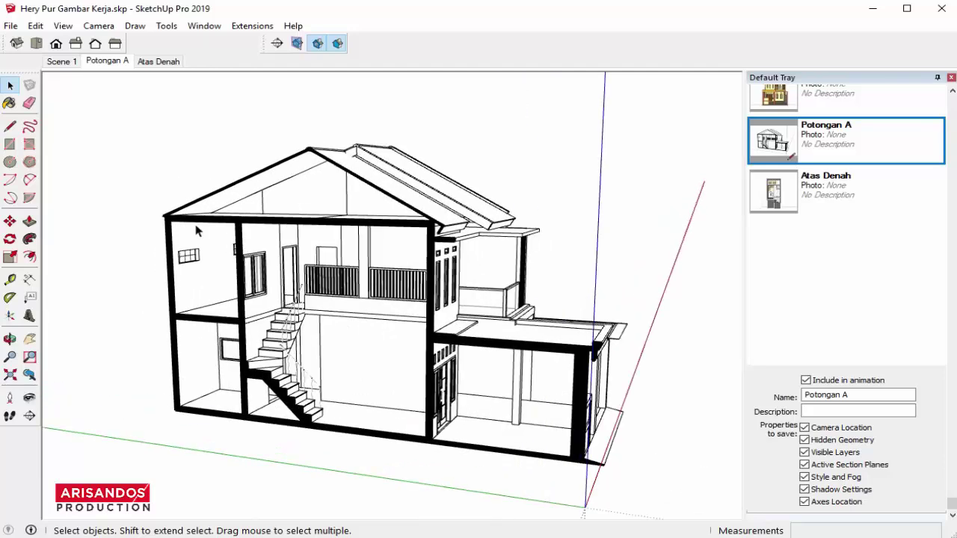